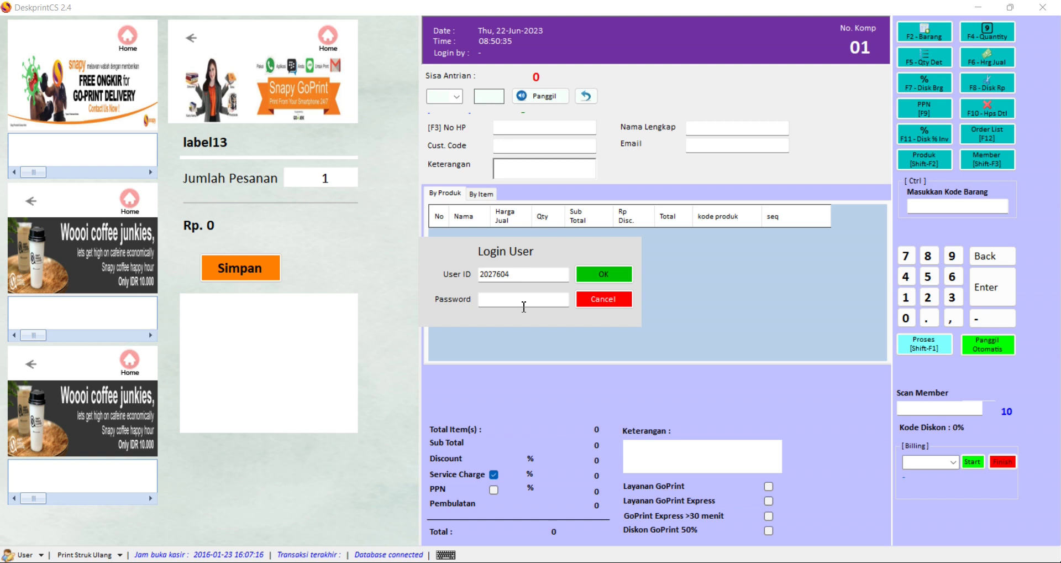
Log in to the cashier session by entering the account password for the prefilled user ID
left_click(524, 305)
key("ctrl+v")
key("ctrl+a")
type("a")
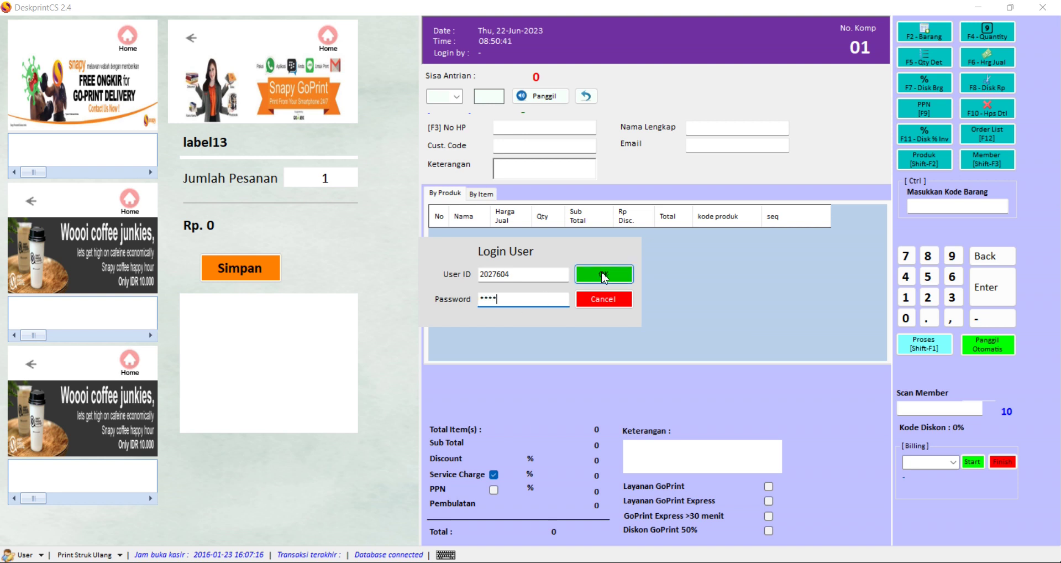
left_click(604, 274)
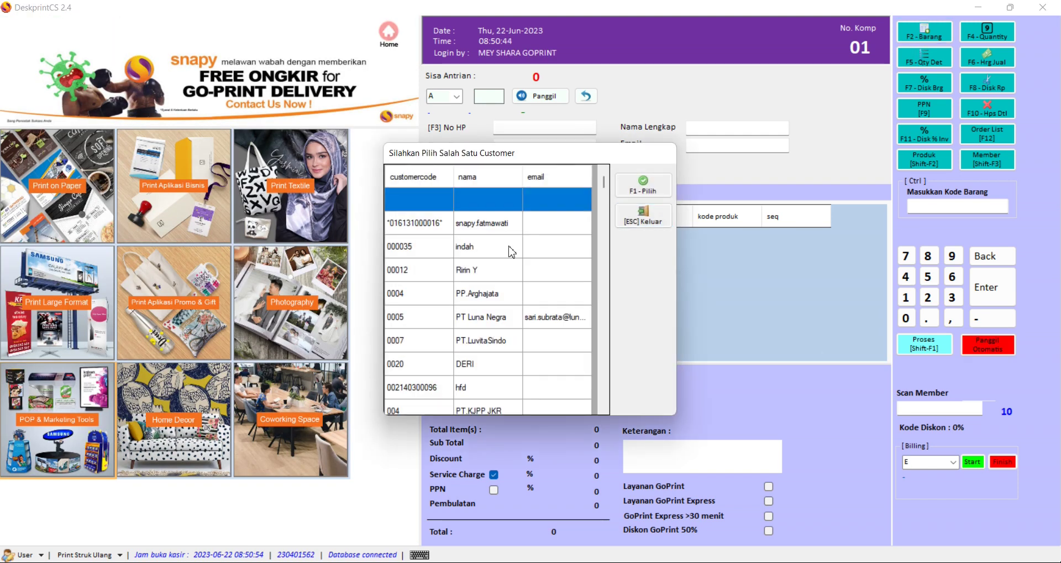
Look up customers by phone number and choose GKI GADING INDAH as the order's customer
double_click(479, 268)
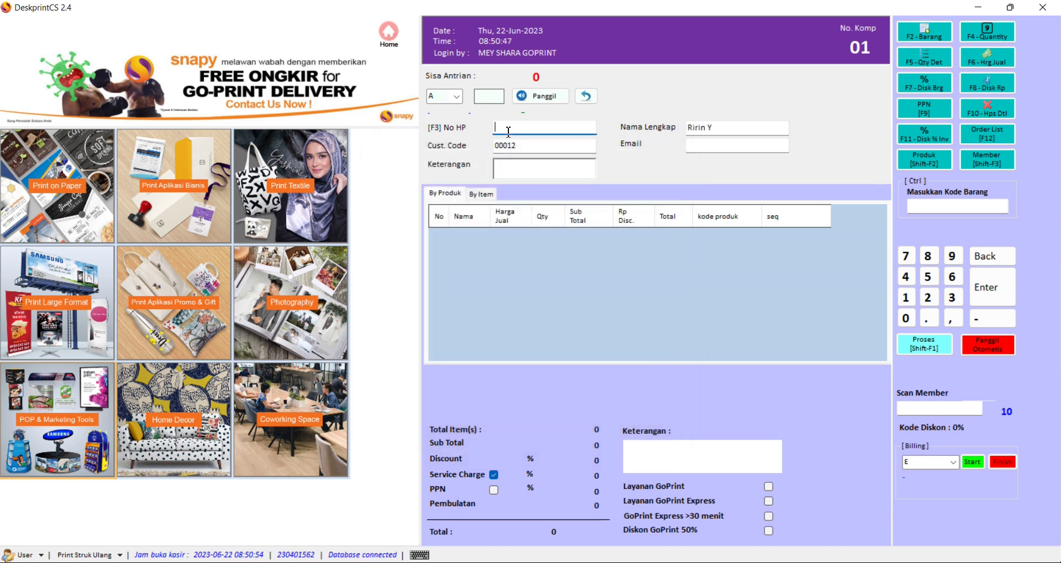
key("Return")
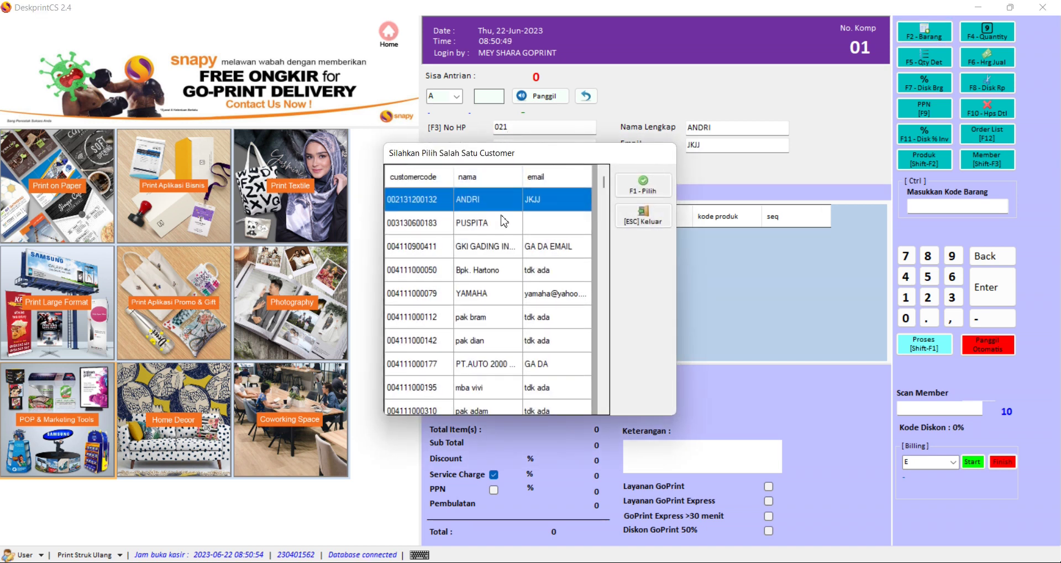
double_click(493, 253)
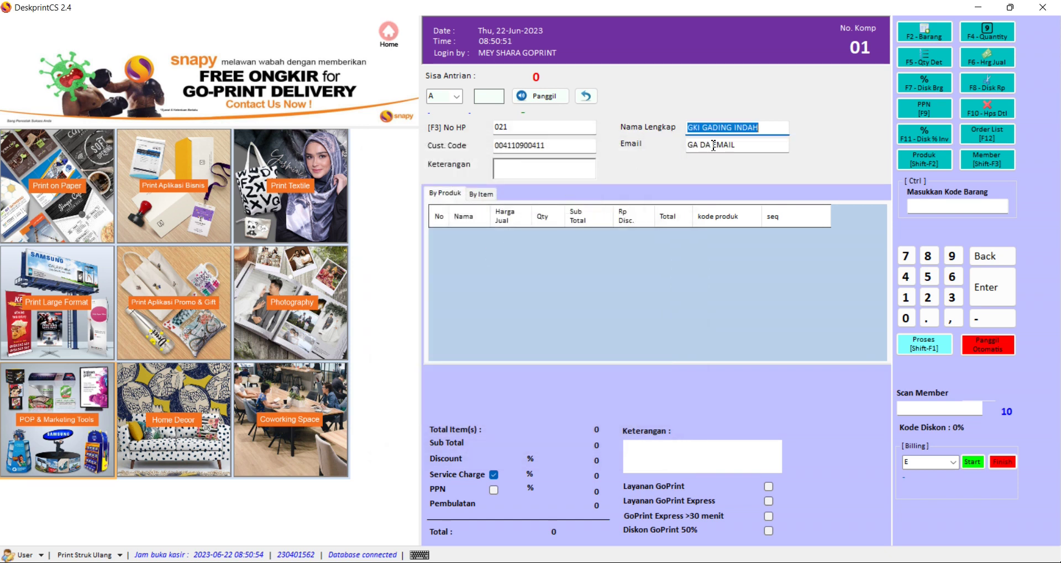
Search the items by name for "print color" and add Print Color A4/Q/F to the order
left_click(931, 52)
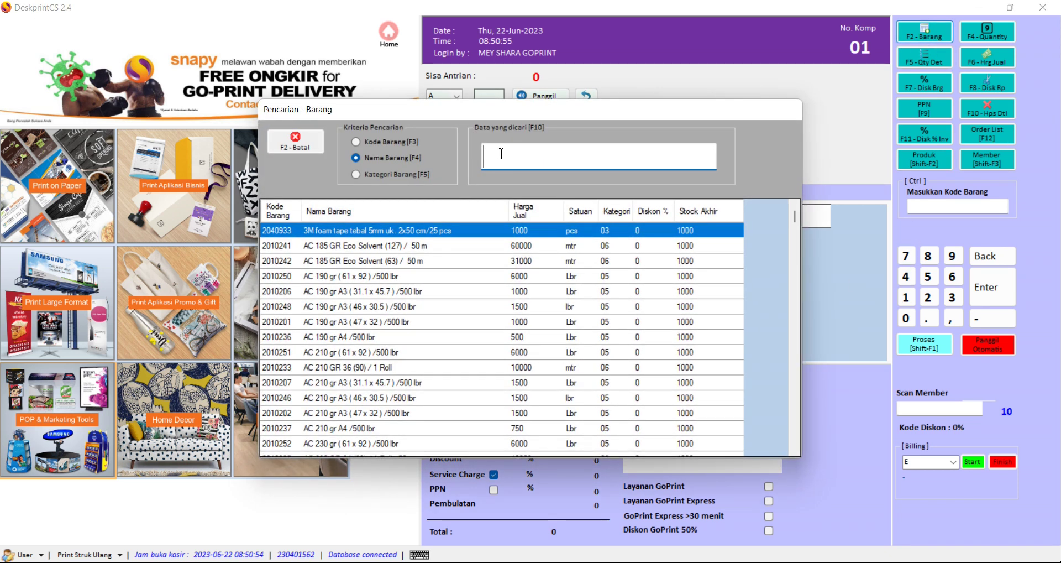
type("print color")
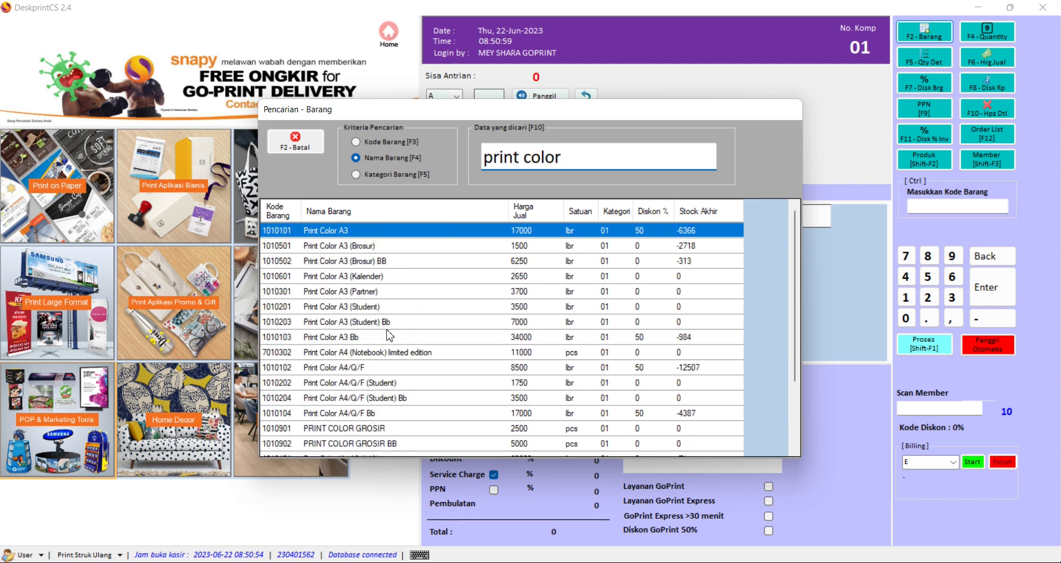
left_click(381, 367)
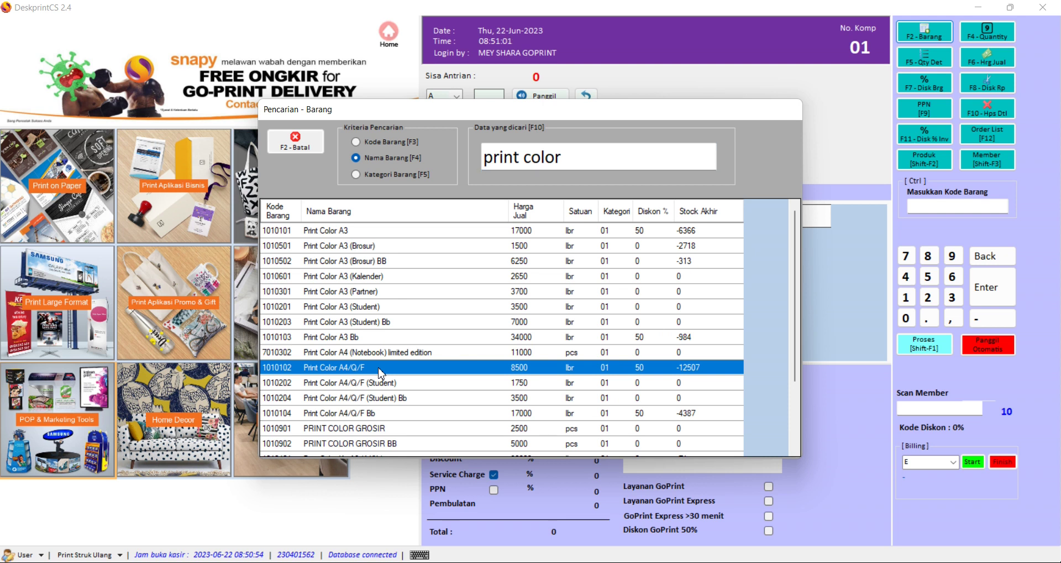
double_click(381, 368)
Search the items for "kertas" and add Kertas HVS 80 gr (65 x 90) / 500 lbr to the order
left_click(919, 33)
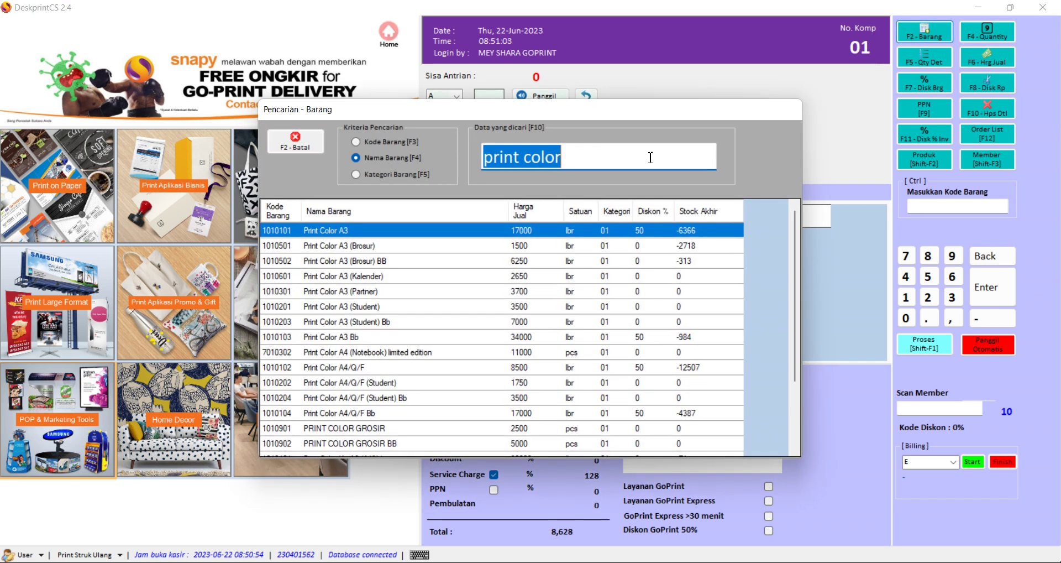
type("kertas")
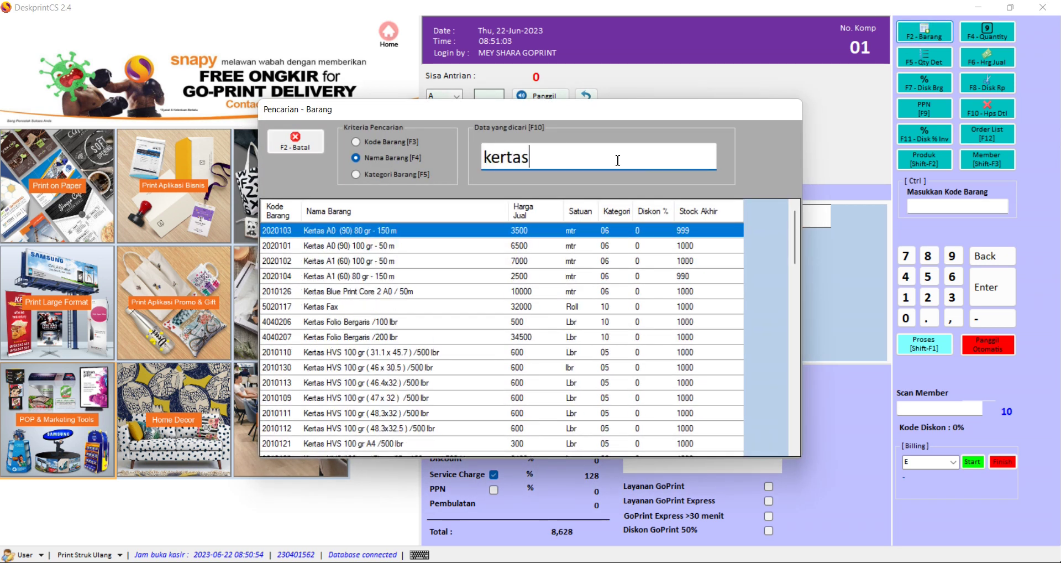
scroll(417, 414, "down", 5)
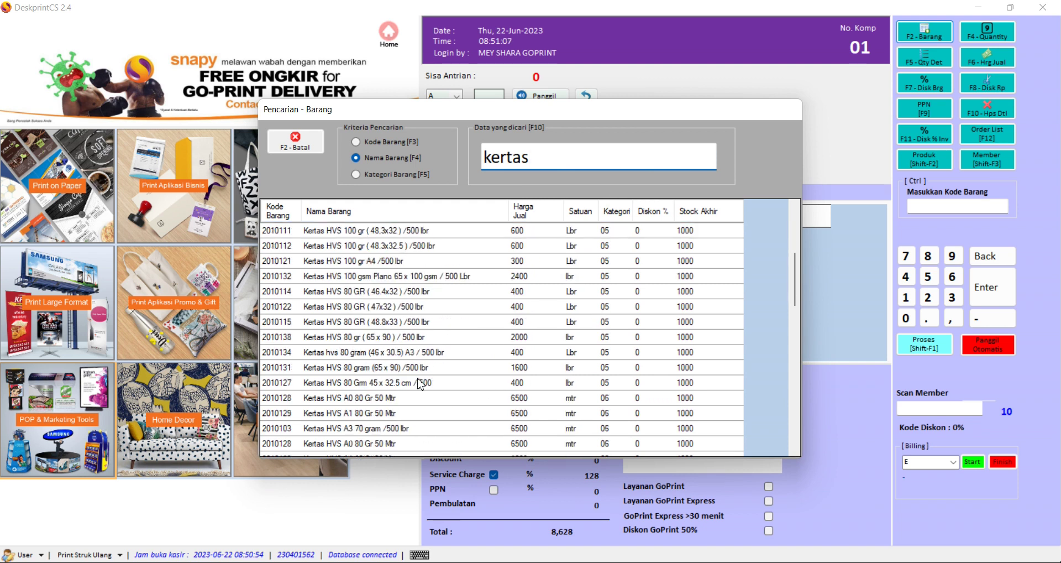
left_click(381, 337)
key("Return")
key("F2")
left_click(294, 141)
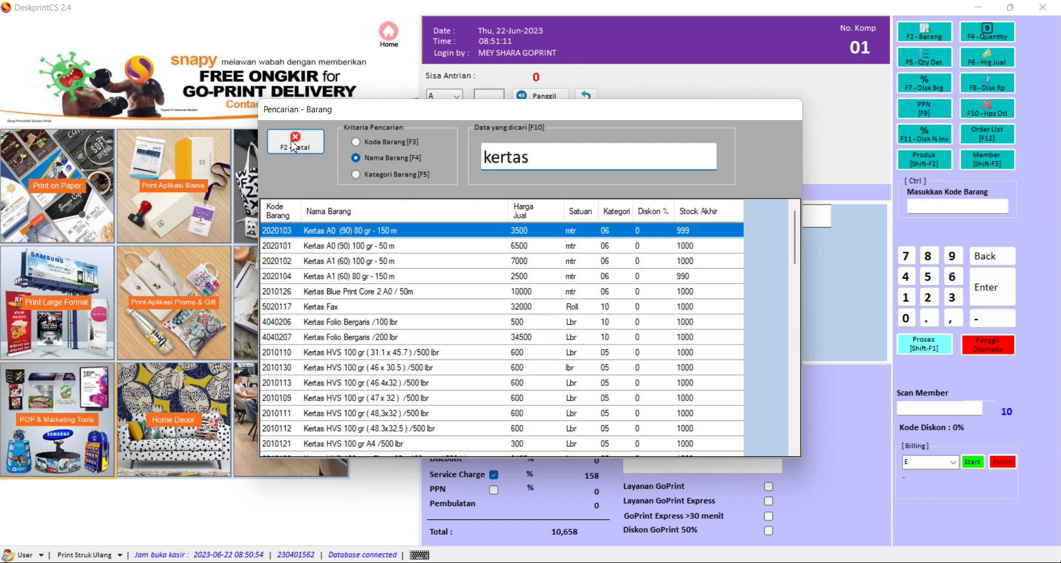
Set the detail quantity of both the Kertas HVS and the Print Color items to 5
left_click(924, 57)
type("5")
key("Return")
left_click(655, 263)
left_click(924, 57)
type("5")
key("Return")
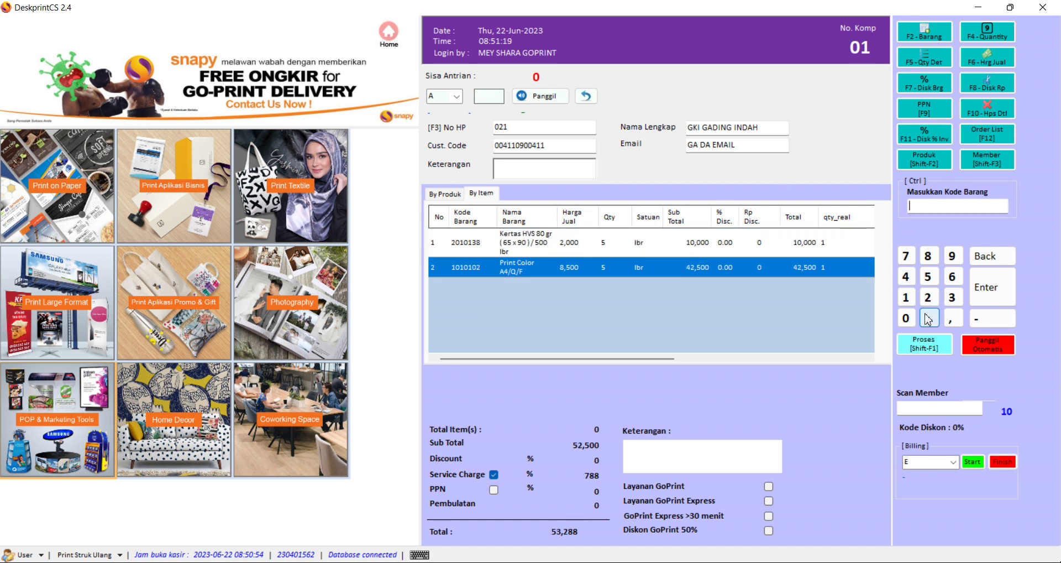
Process the order with immediate payment and assign the full total to Transfer
left_click(924, 349)
left_click(524, 331)
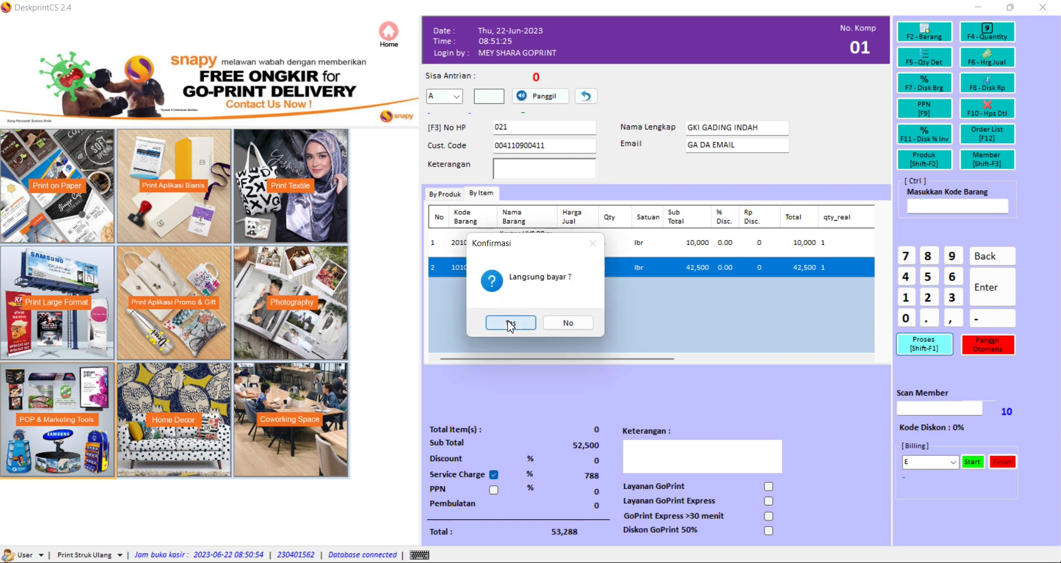
left_click(511, 324)
left_click(169, 331)
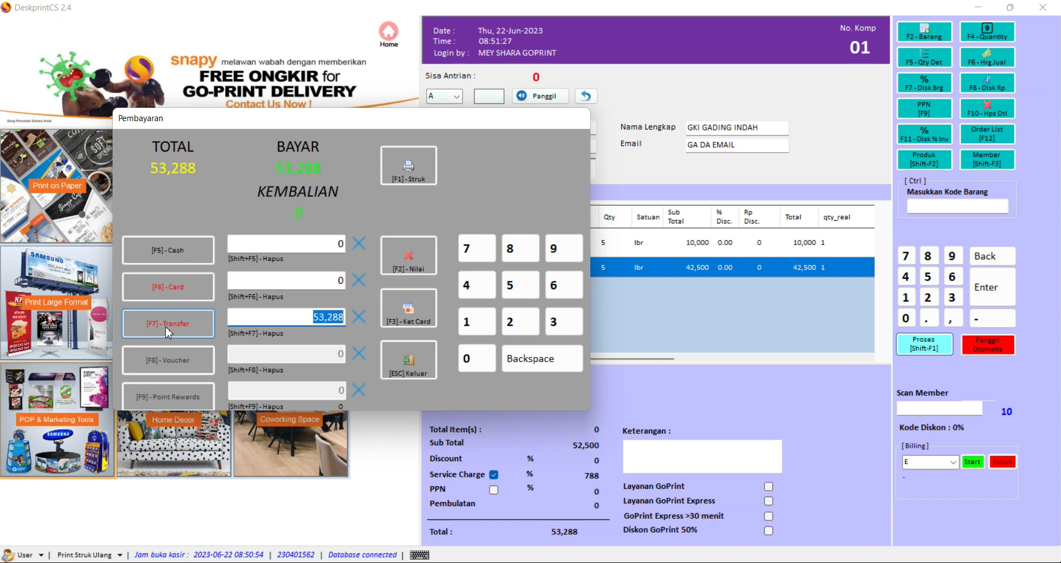
left_click(312, 317)
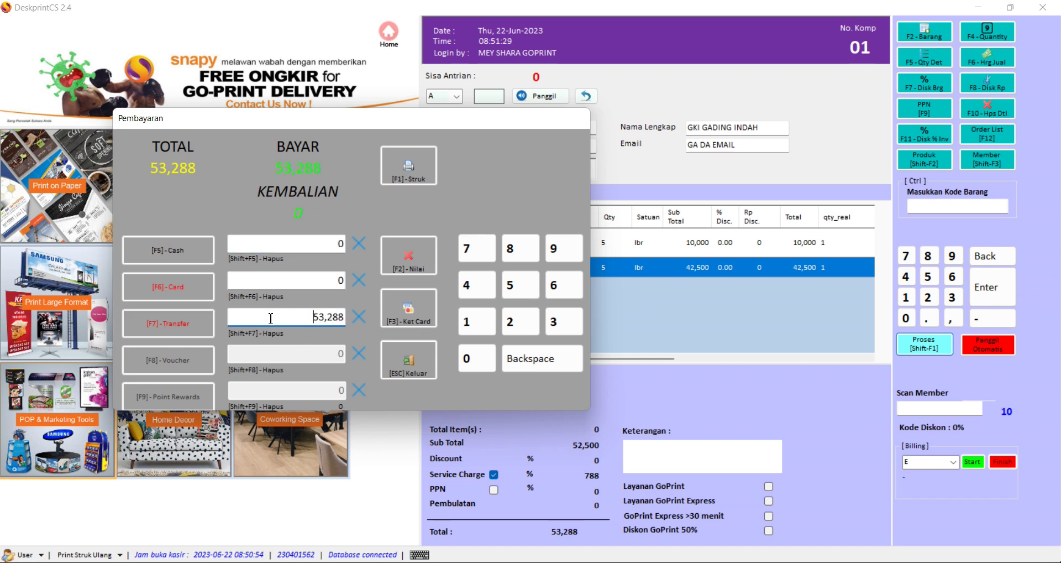
left_click(185, 333)
In the payment's card and transfer details, select the first BCA account as bank and set Nominal Trf to 53,300
left_click(415, 312)
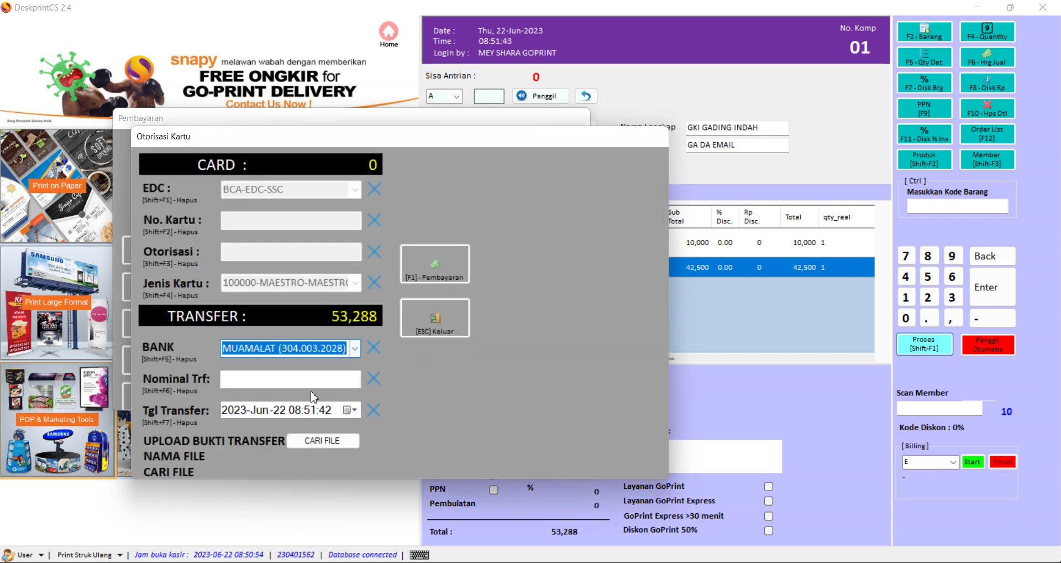
left_click(354, 348)
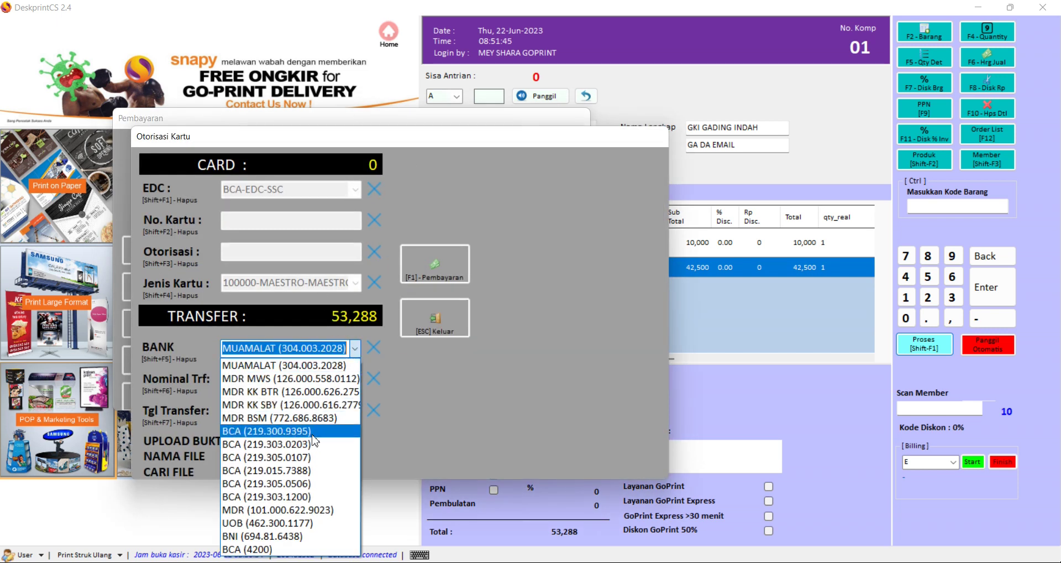
left_click(328, 431)
left_click(285, 379)
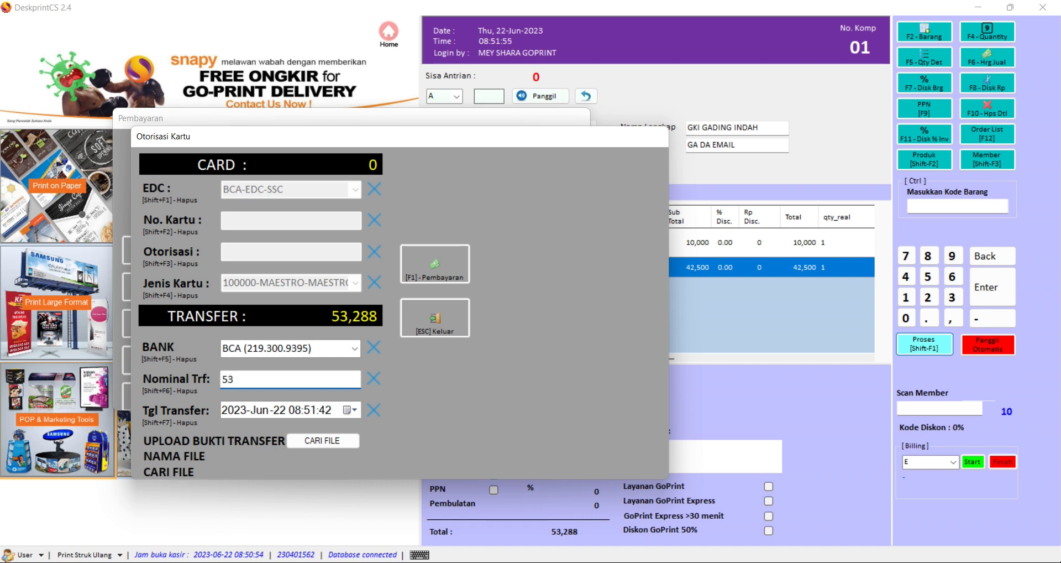
type("00")
left_click(350, 410)
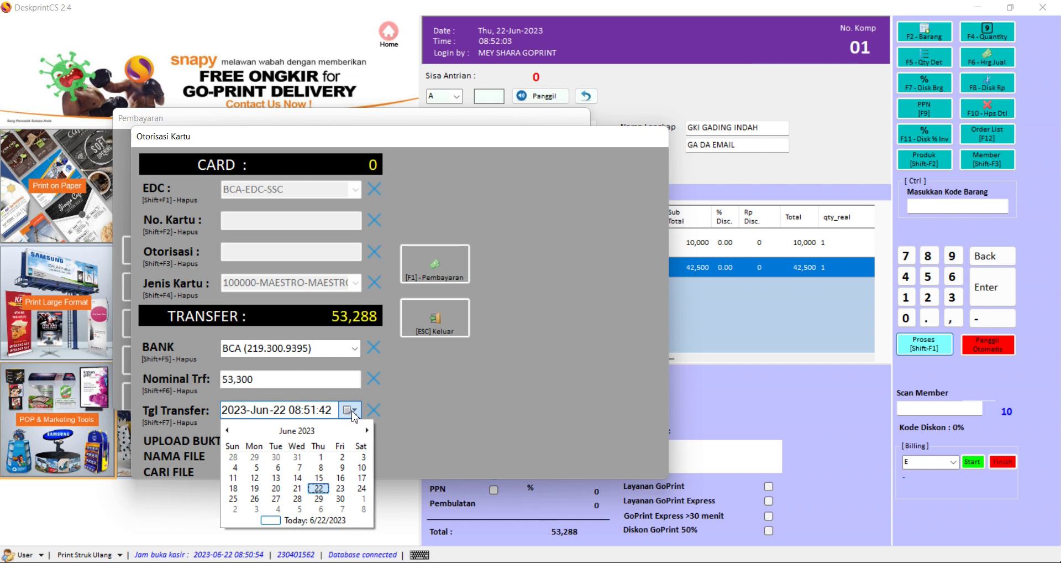
left_click(433, 403)
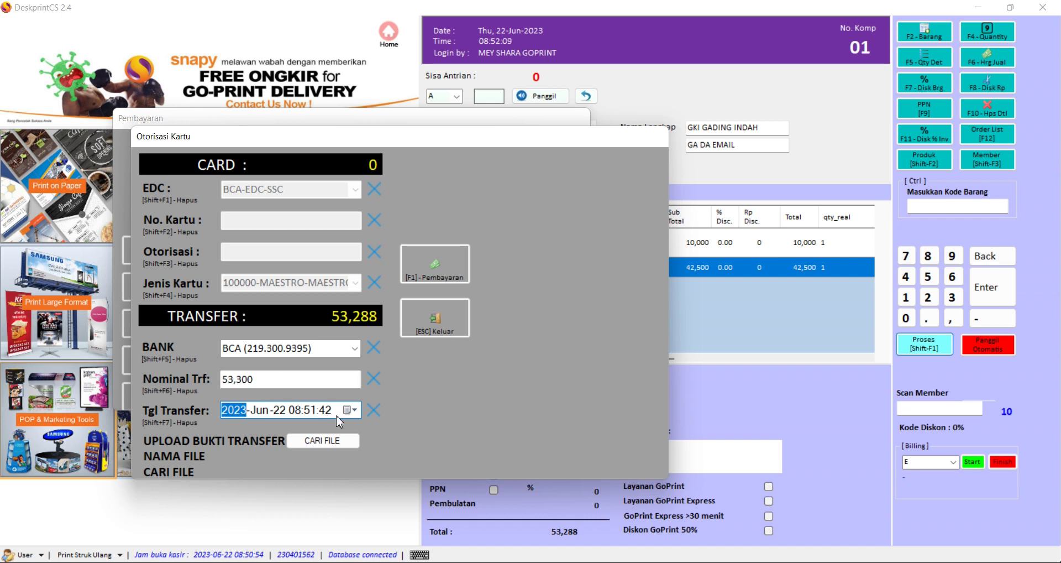
left_click(295, 409)
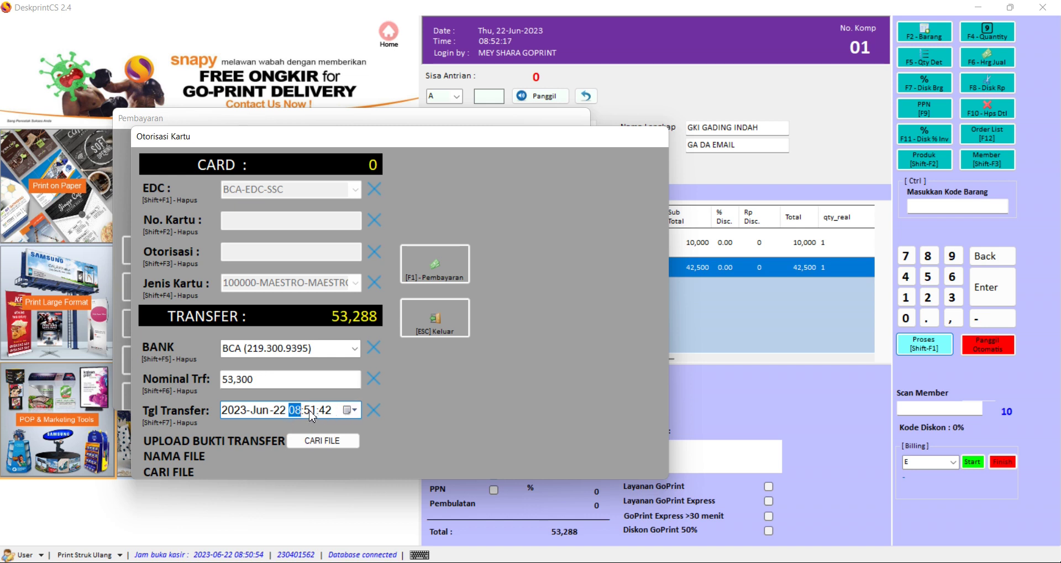
left_click(276, 414)
left_click(295, 414)
Attach Screenshot_8_ from Downloads as the proof of transfer and submit the transfer details
left_click(323, 441)
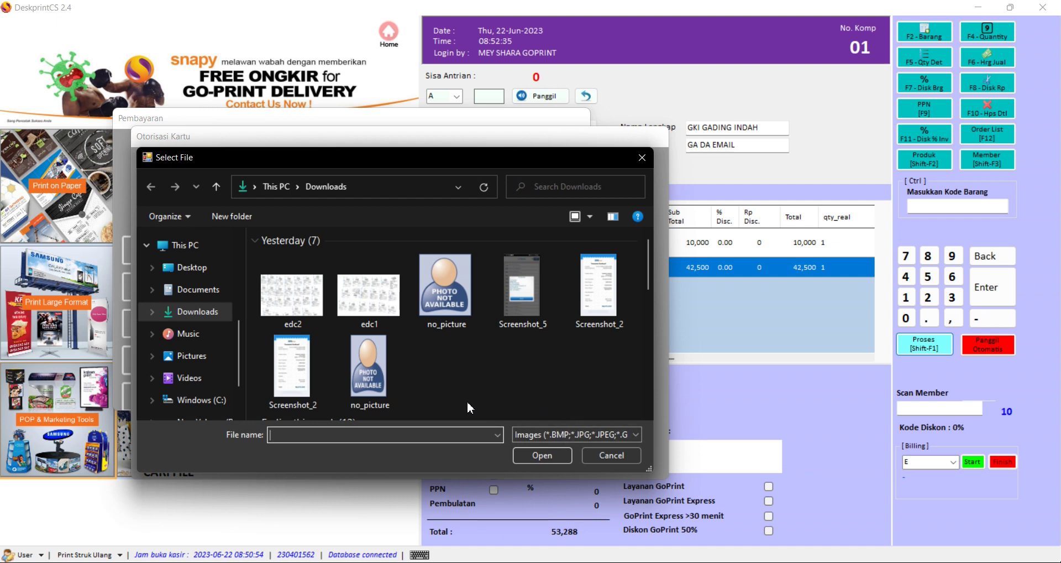
scroll(502, 379, "down", 2)
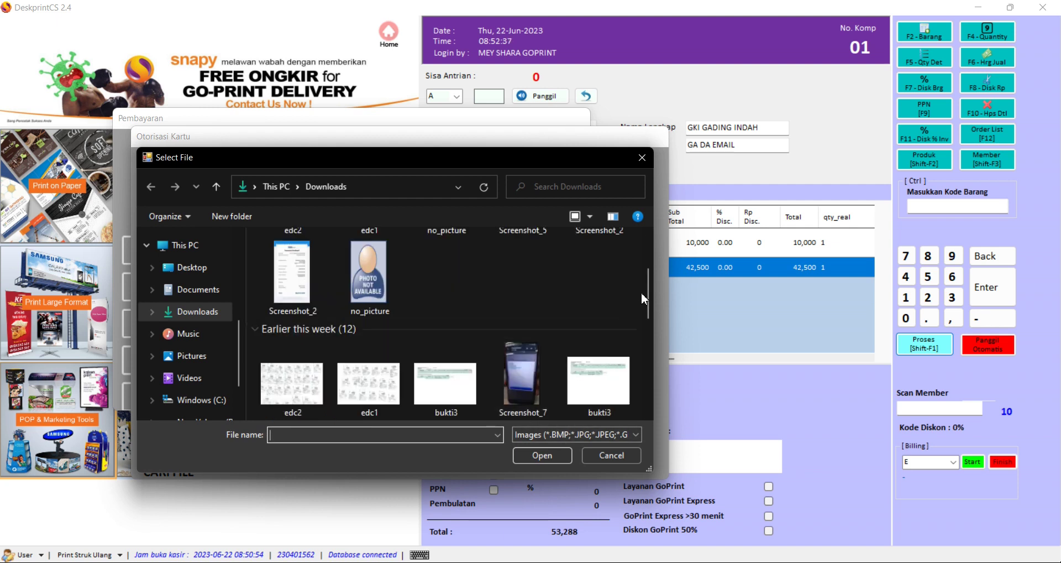
left_click_drag(649, 283, 652, 331)
left_click(292, 359)
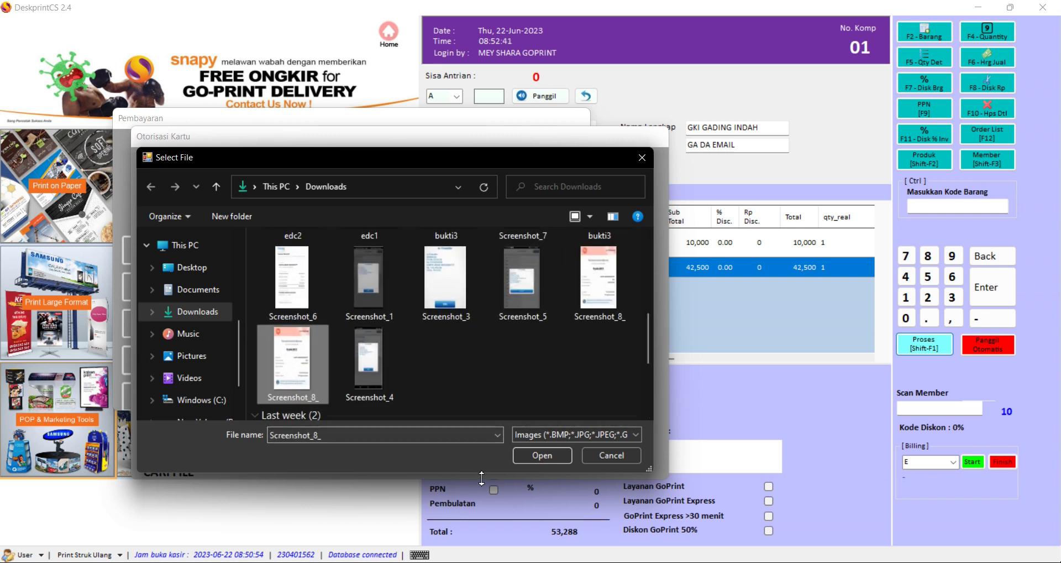
left_click(523, 456)
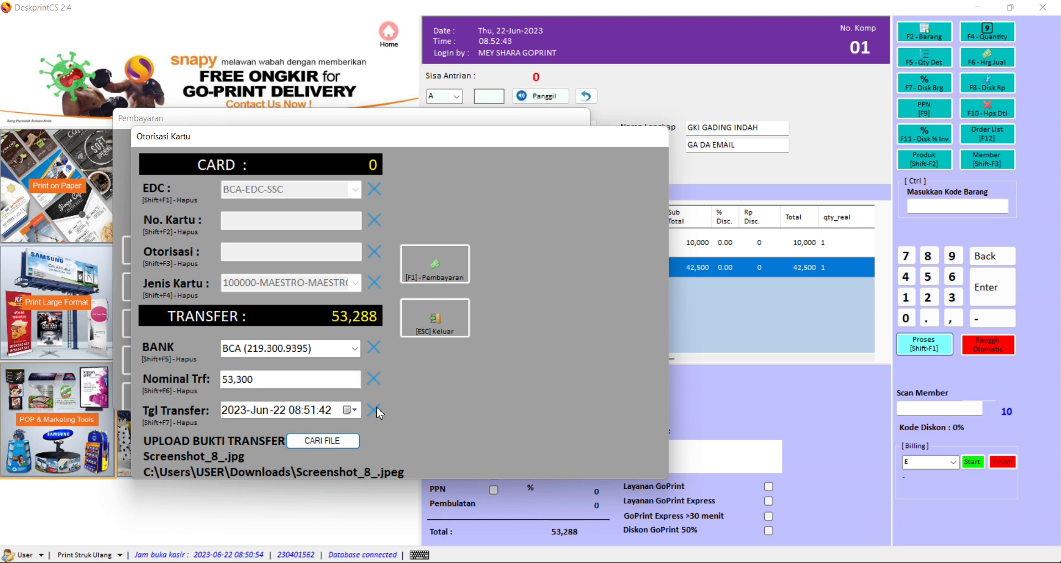
left_click(442, 264)
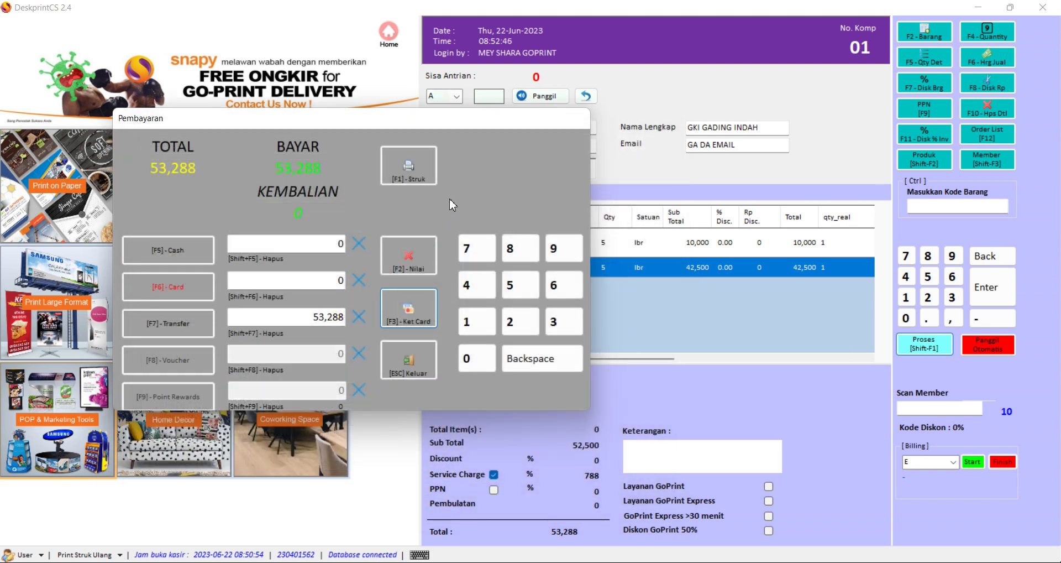
Finalize the payment with a printed receipt and decline opening the cash drawer
left_click(419, 164)
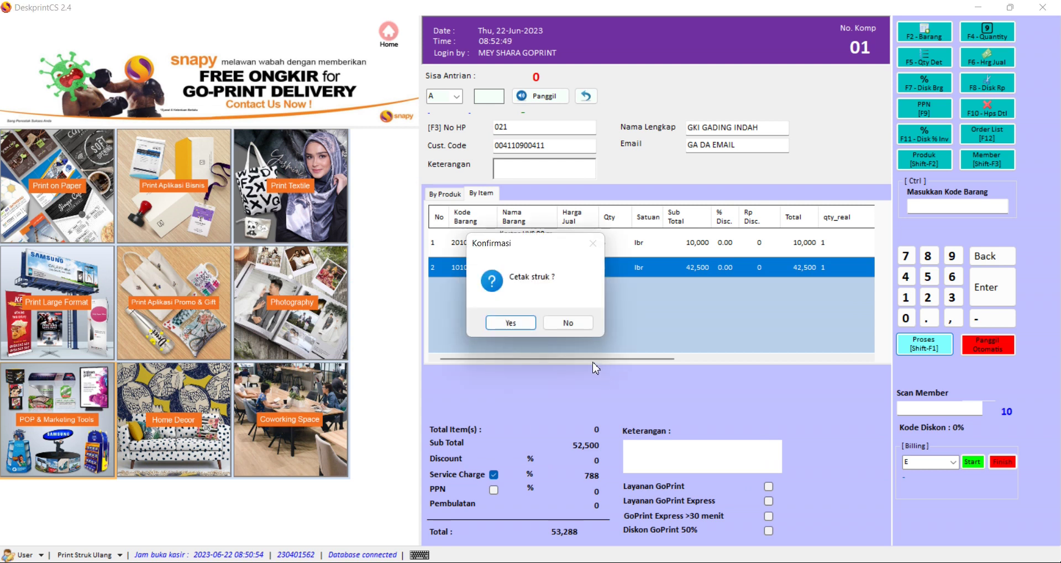
left_click(515, 319)
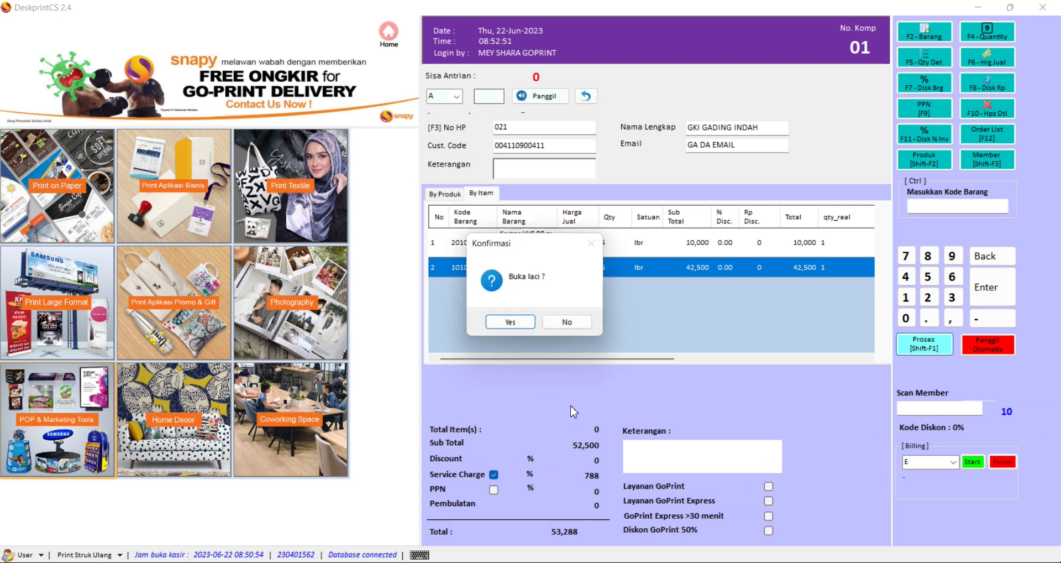
left_click(514, 324)
left_click(707, 308)
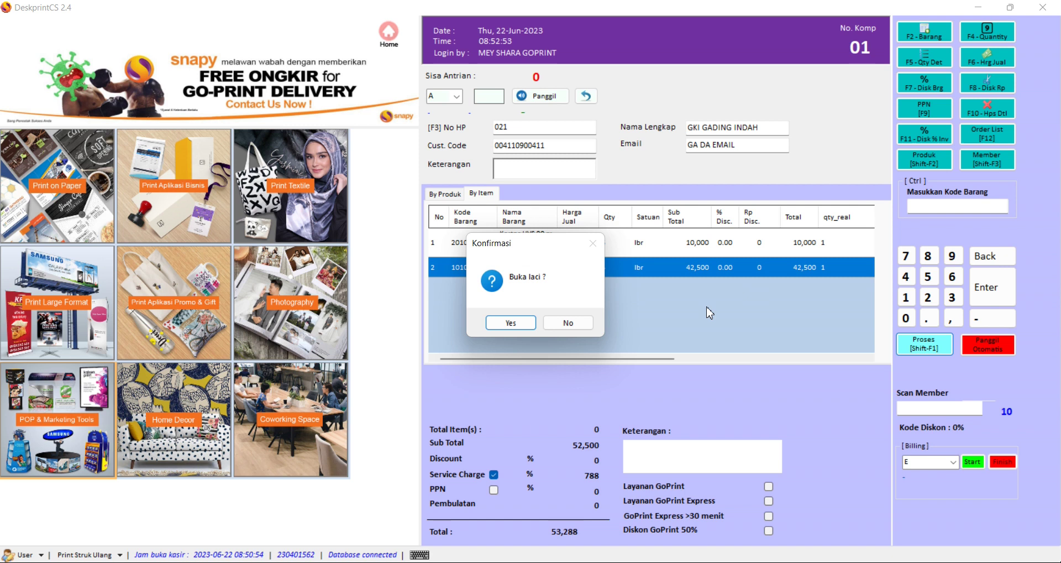
left_click(575, 323)
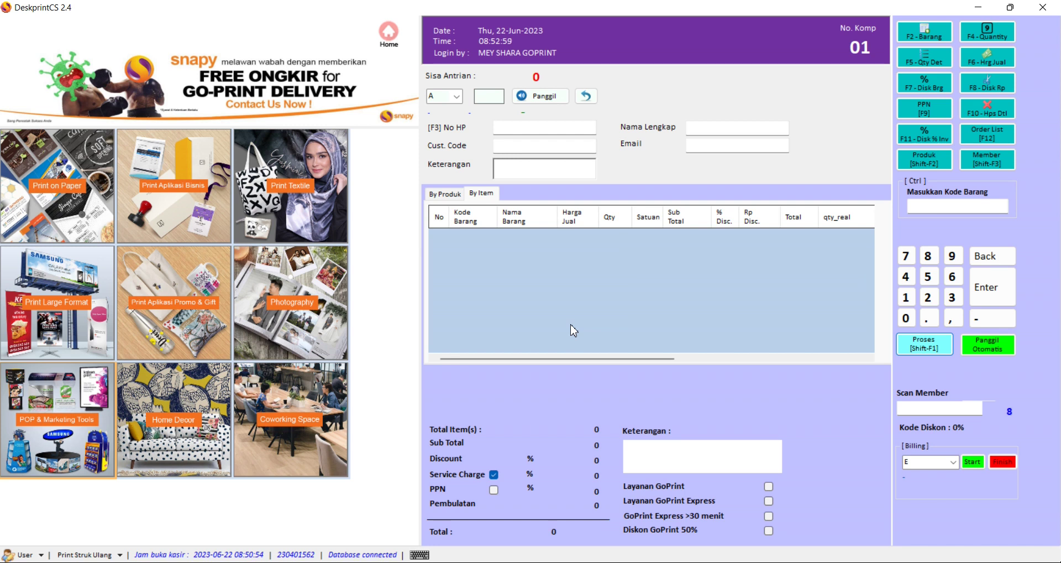
Turn off automatic queue calling and load the next order's customer by phone number
left_click(970, 338)
left_click(924, 32)
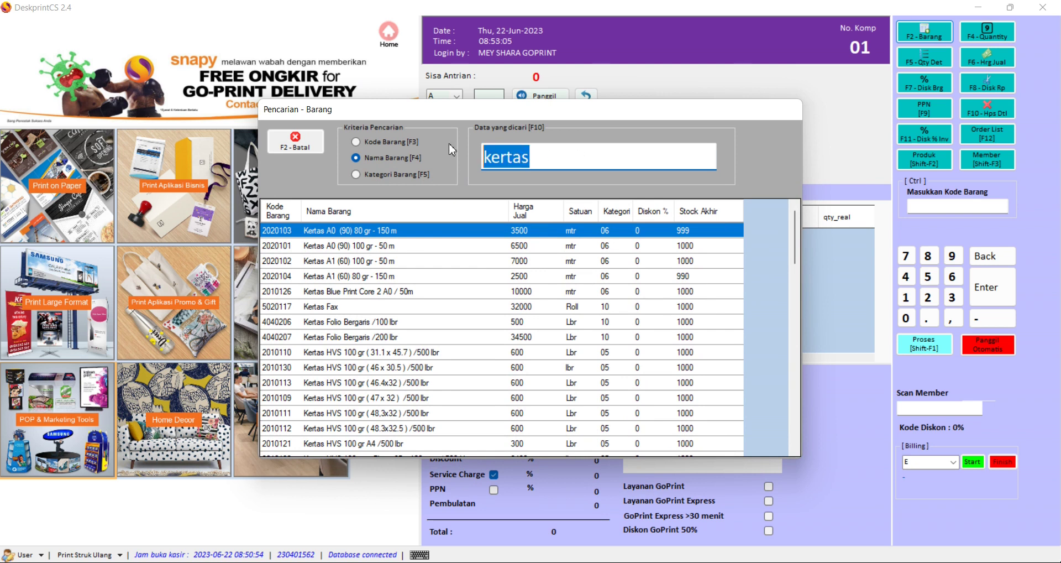
left_click(294, 145)
left_click(540, 130)
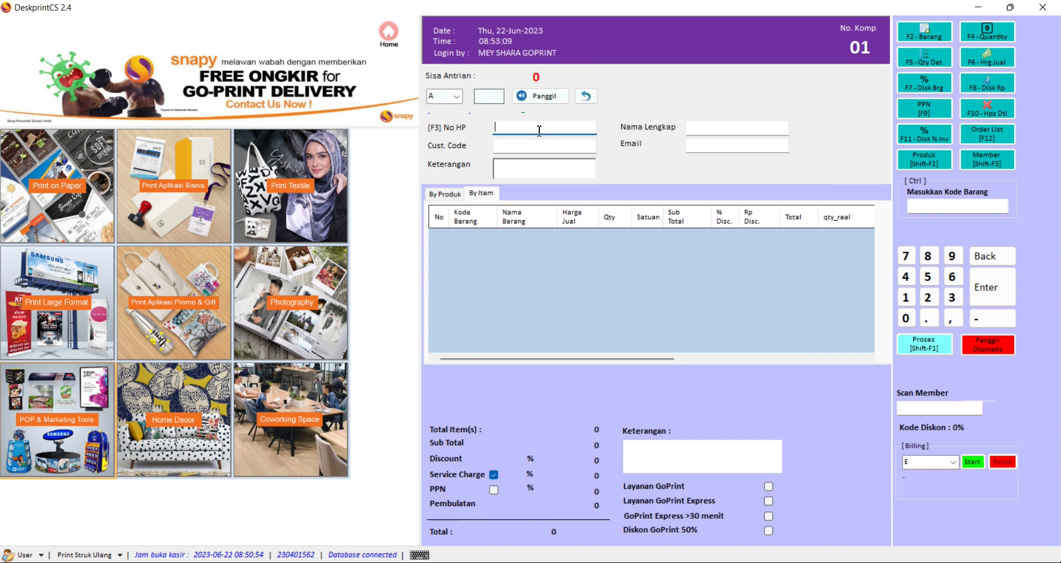
key("Return")
Search the items for "print color" and add Print Color A3 to the order
left_click(926, 41)
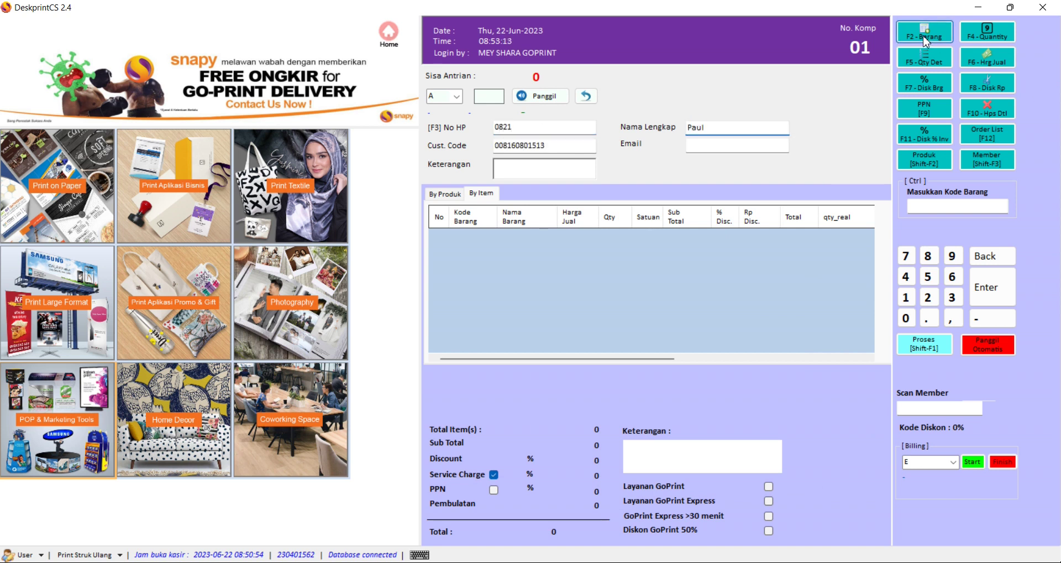
type("p")
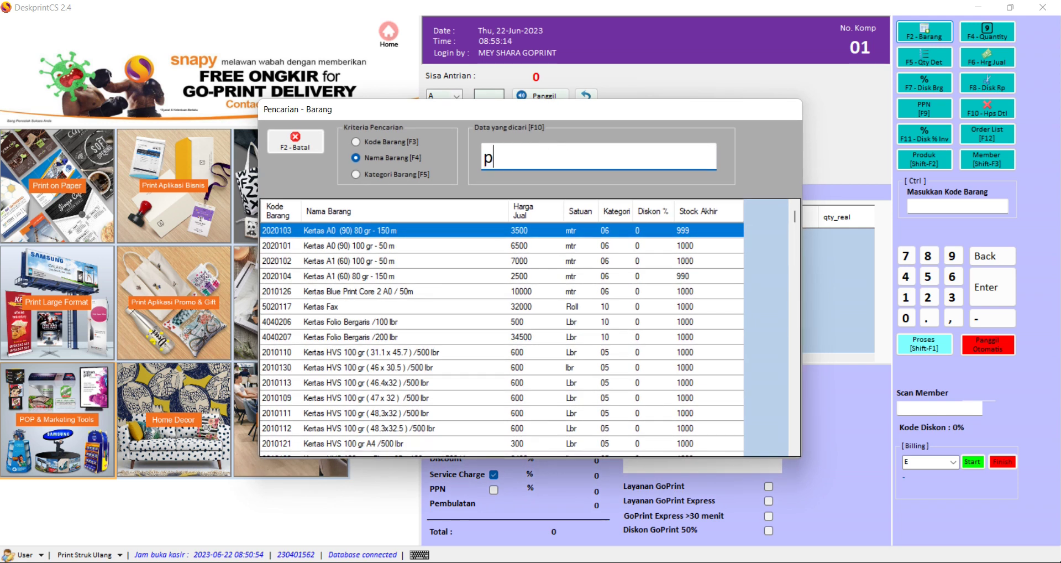
type("rint color")
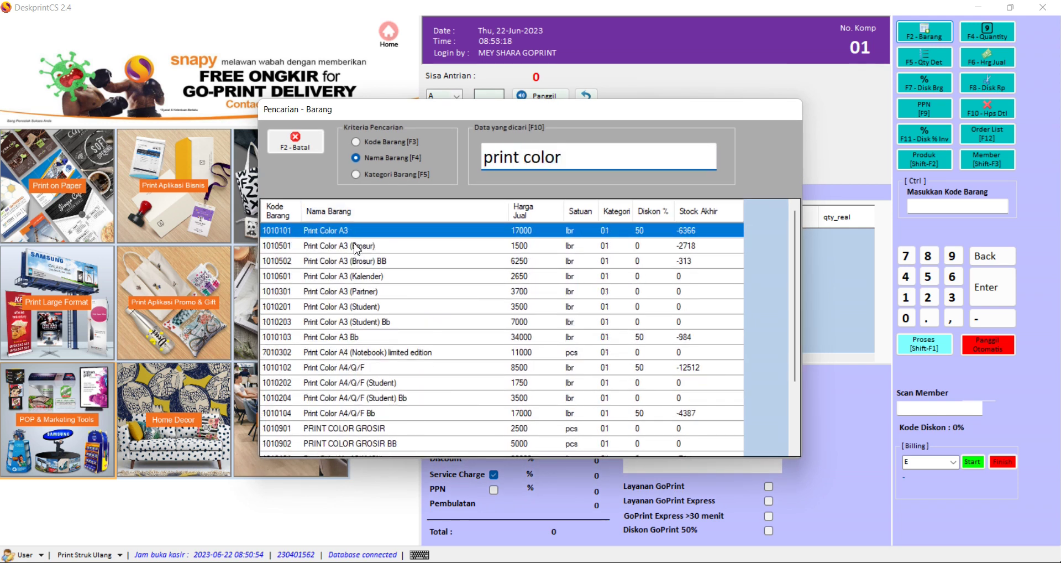
left_click(360, 232)
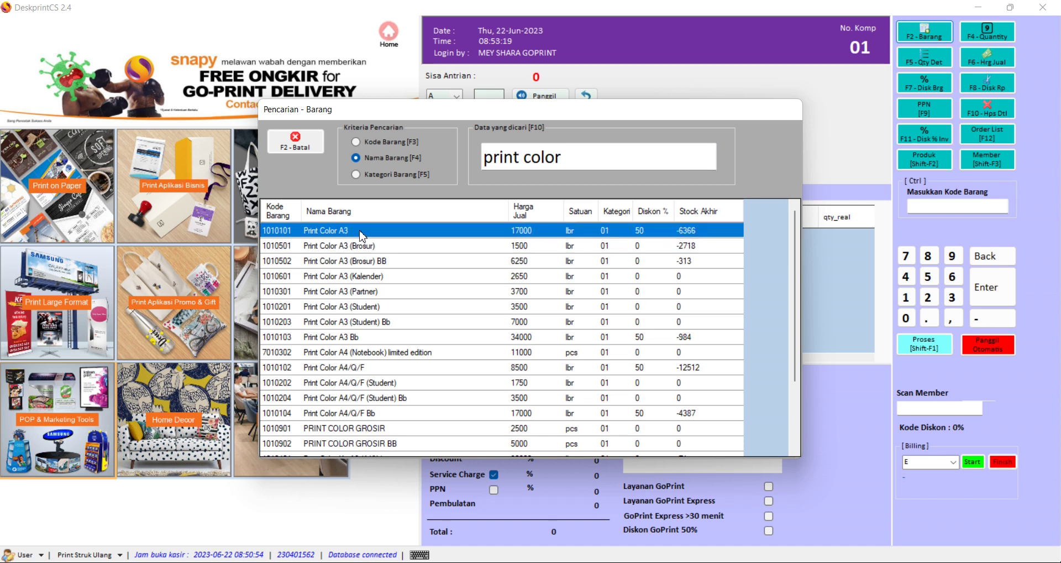
double_click(359, 232)
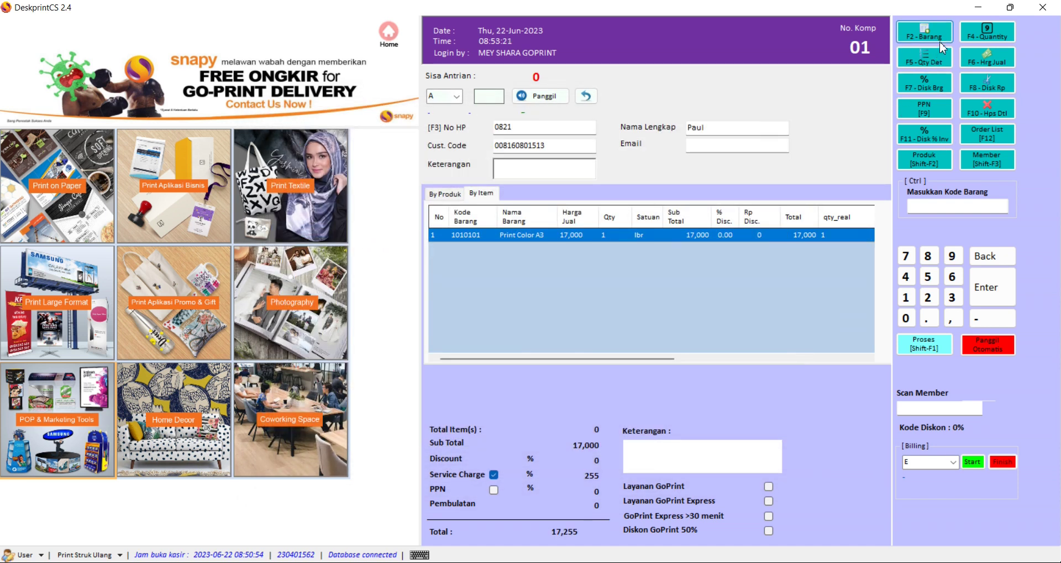
Search the items for "kertas" and add Kertas HVS A3 80 gram /500 lbr to the order
left_click(924, 32)
left_click(580, 161)
key("BackSpace")
key("BackSpace")
key("BackSpace")
key("BackSpace")
key("BackSpace")
key("BackSpace")
key("BackSpace")
key("BackSpace")
key("BackSpace")
key("BackSpace")
key("BackSpace")
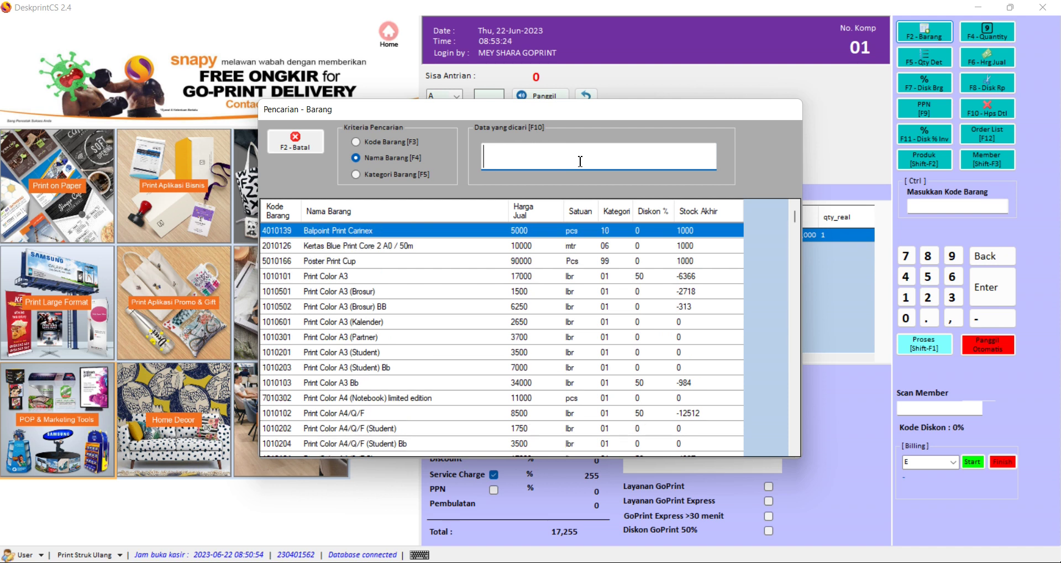
type("ketas")
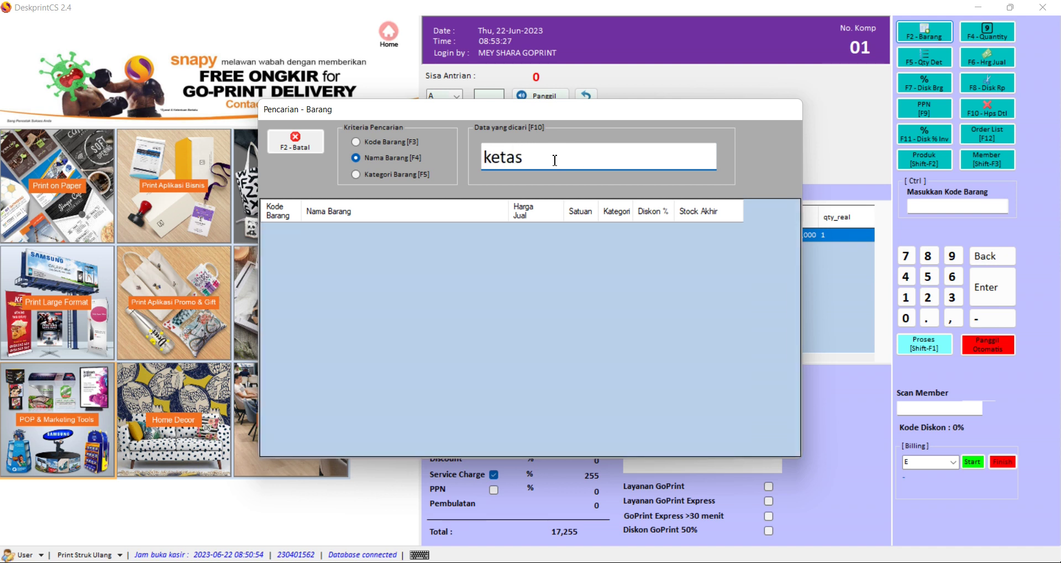
key("BackSpace")
key("BackSpace")
key("BackSpace")
type("rtas")
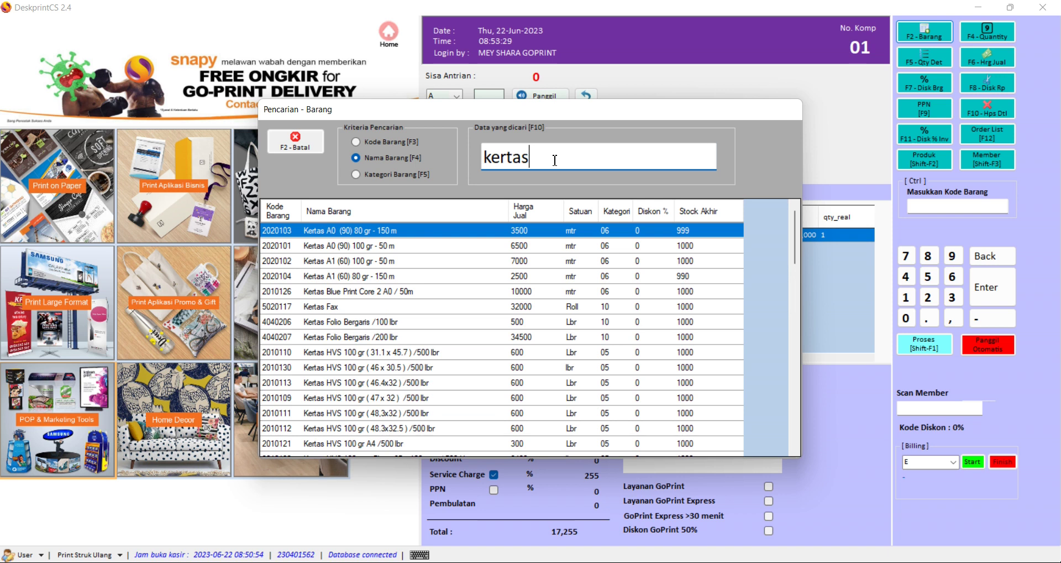
scroll(424, 397, "down", 3)
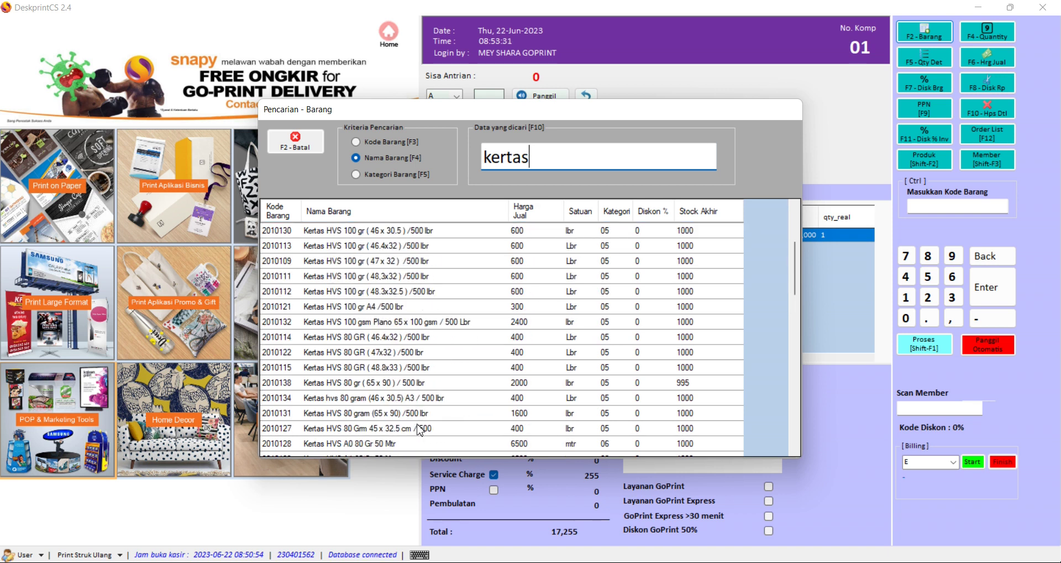
scroll(422, 409, "up", 1)
scroll(421, 409, "down", 3)
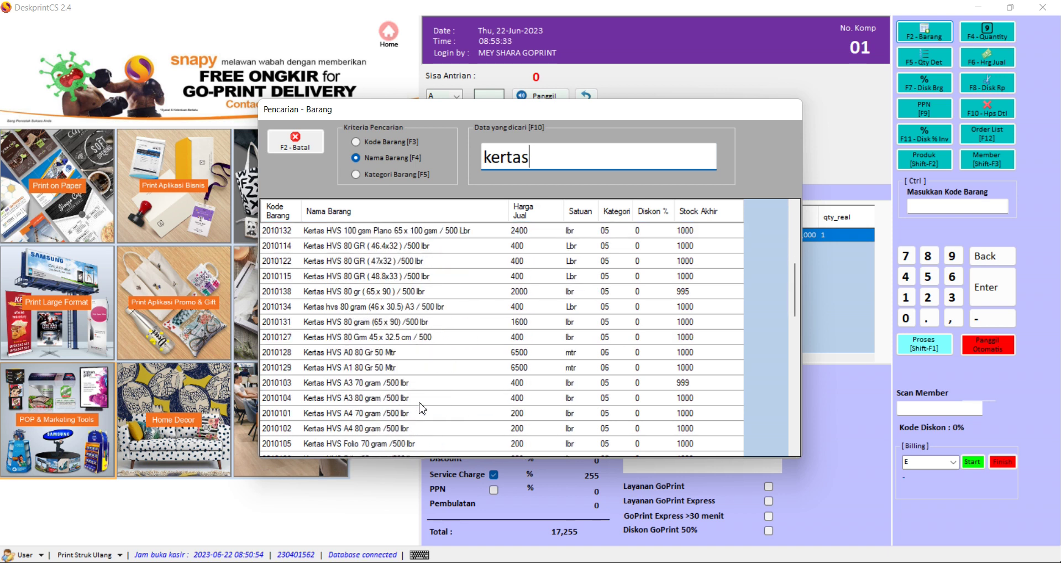
scroll(421, 409, "down", 10)
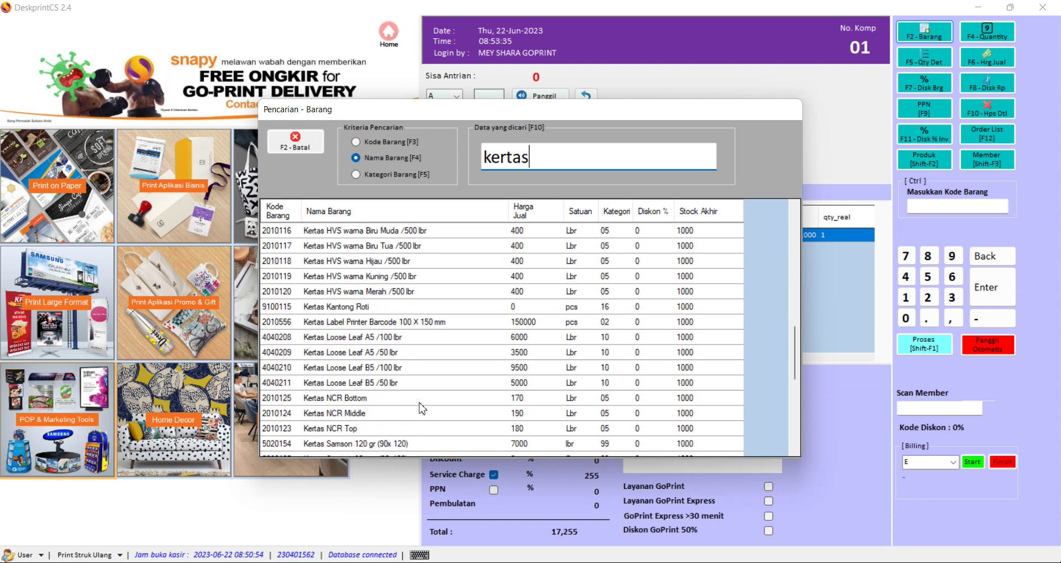
scroll(421, 408, "up", 15)
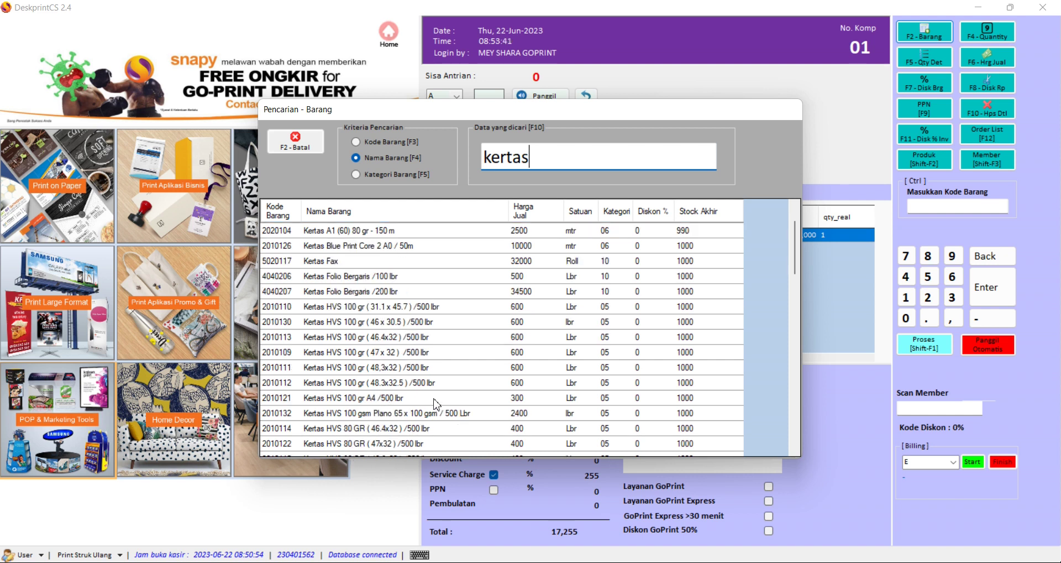
scroll(437, 405, "down", 3)
scroll(435, 400, "down", 2)
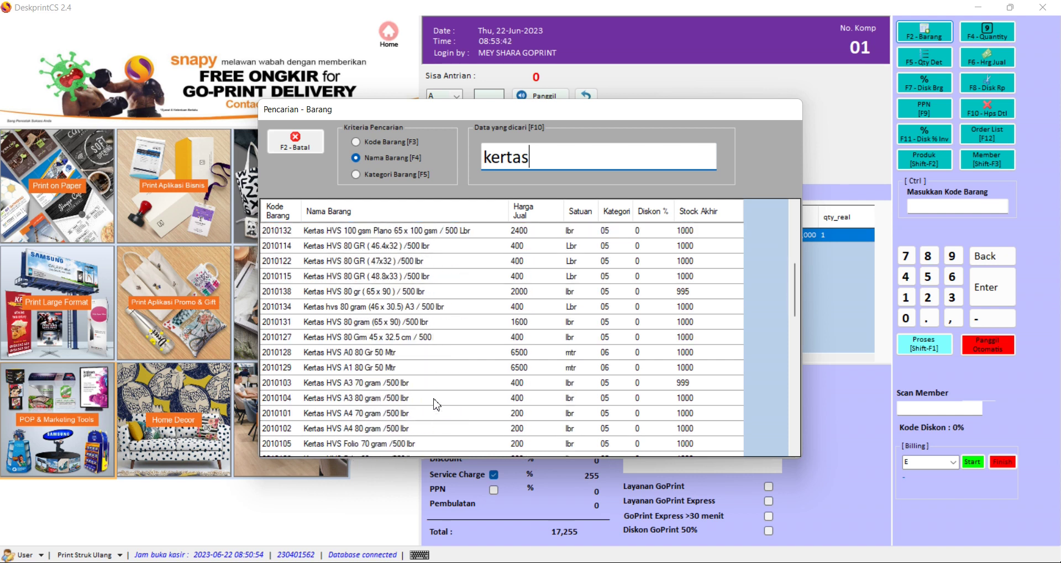
left_click(374, 398)
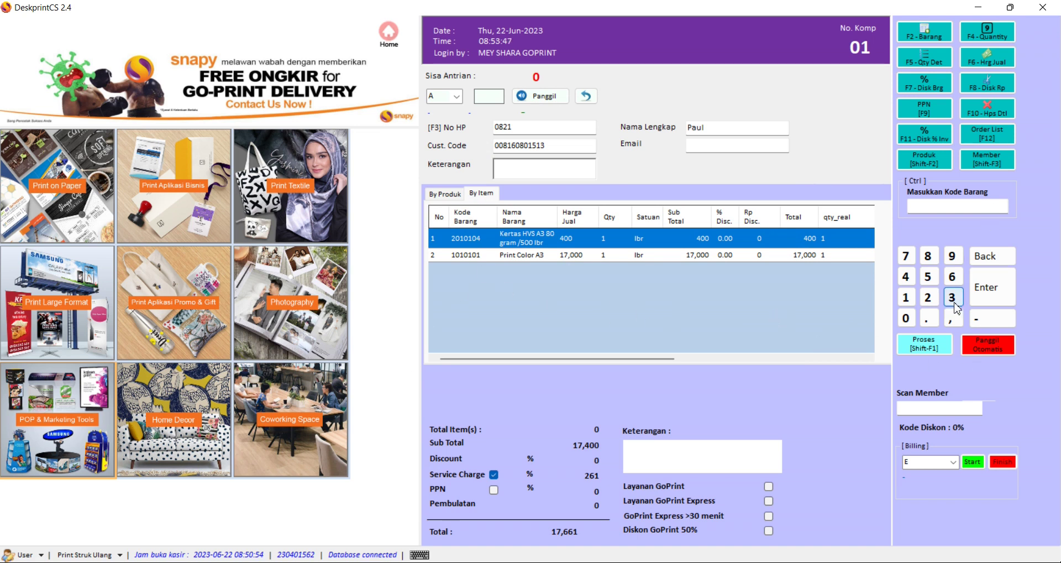
Process the order for immediate payment and assign the full 17,661 to bank transfer
left_click(930, 349)
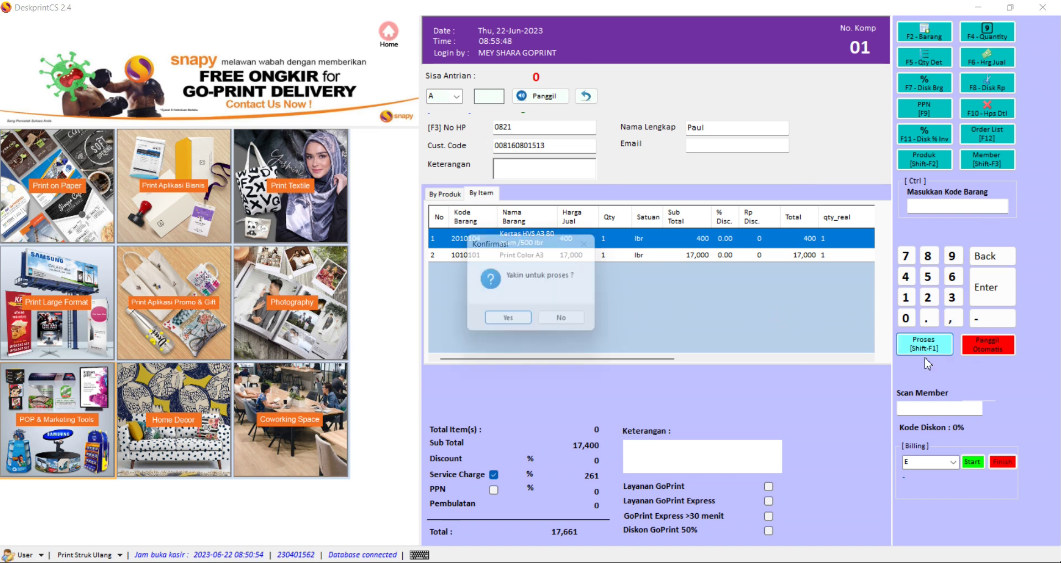
left_click(516, 324)
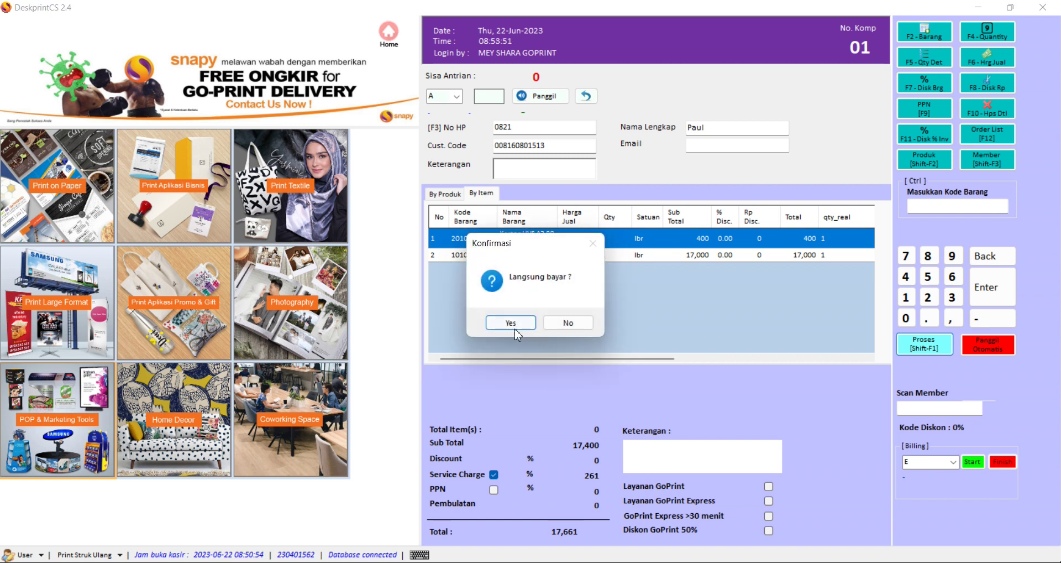
left_click(514, 329)
left_click(113, 293)
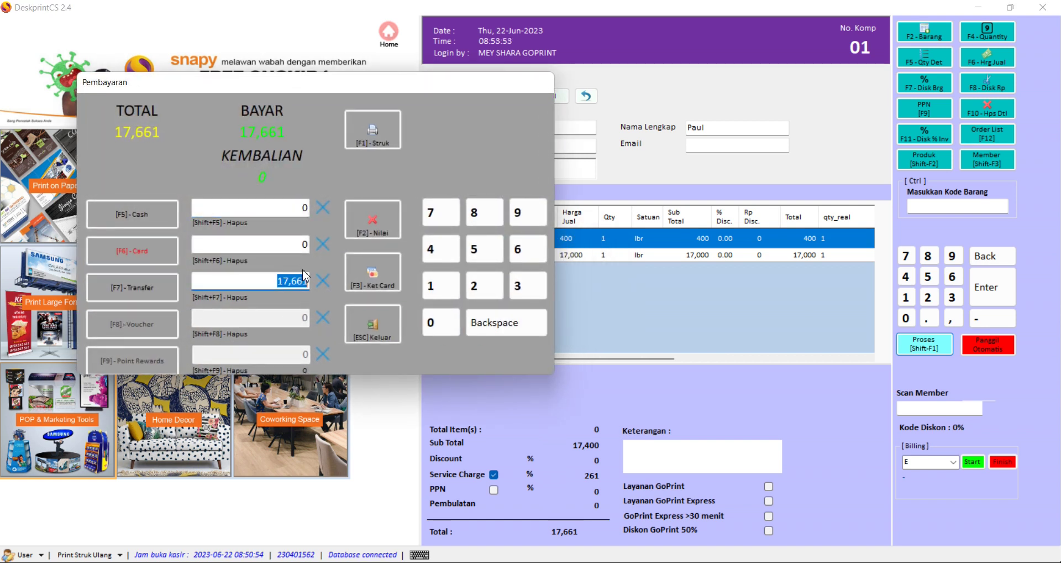
left_click_drag(271, 278, 302, 280)
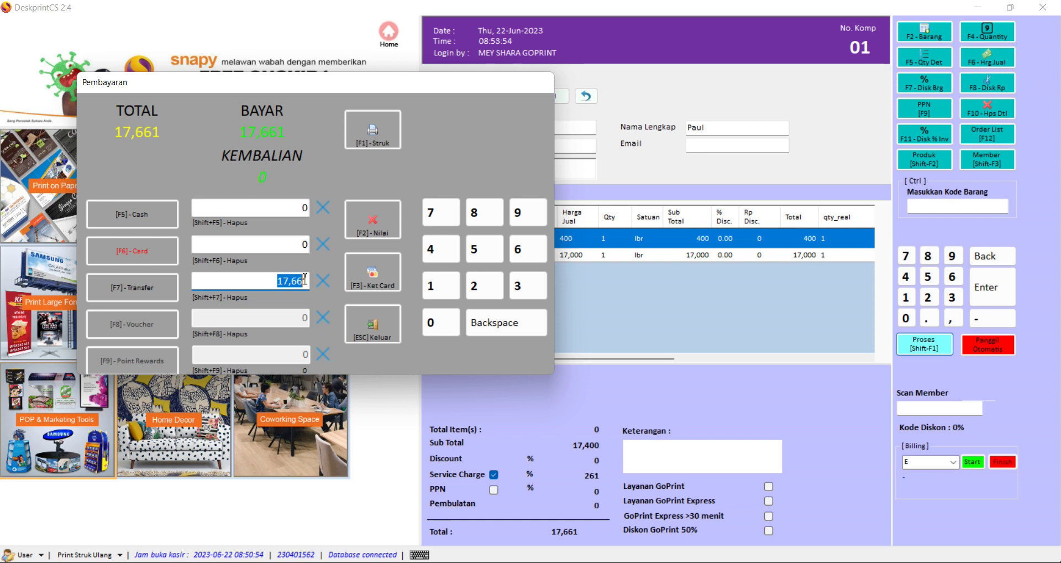
In the payment's card and transfer details, select the fourth BCA account as bank and set Nominal Trf to 18,000
left_click(378, 289)
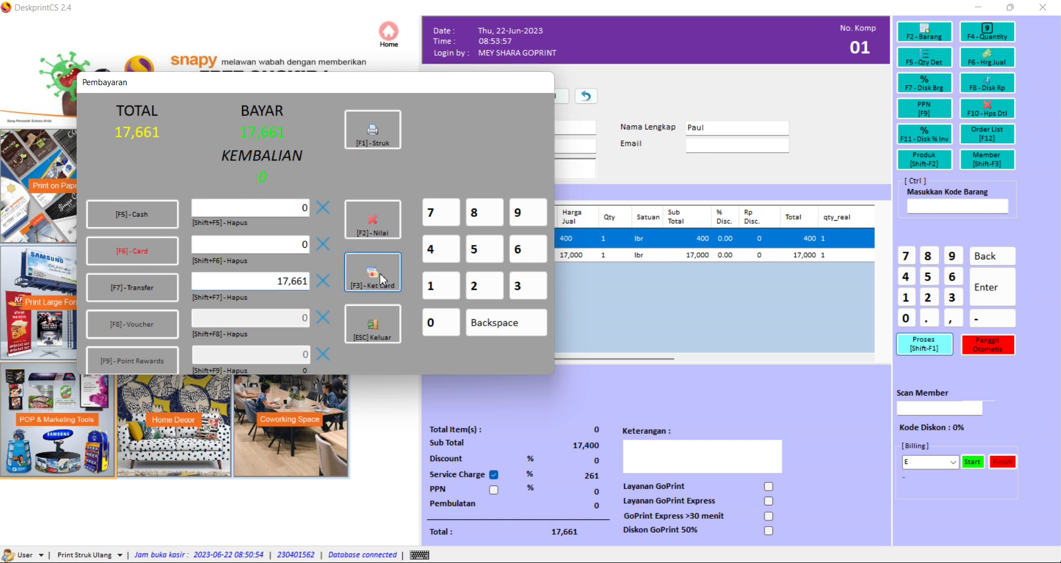
left_click(318, 314)
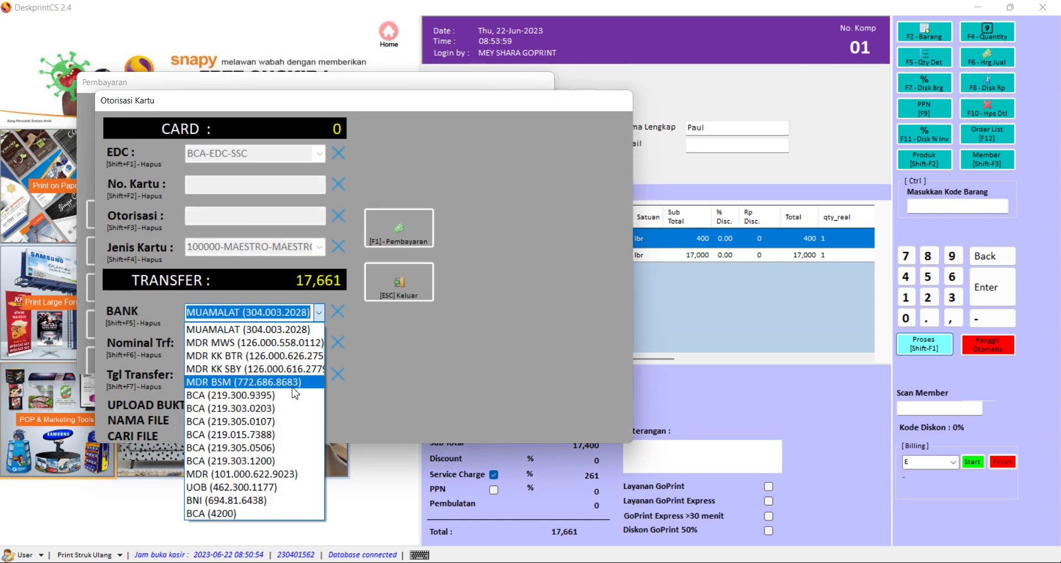
left_click(275, 434)
left_click(238, 346)
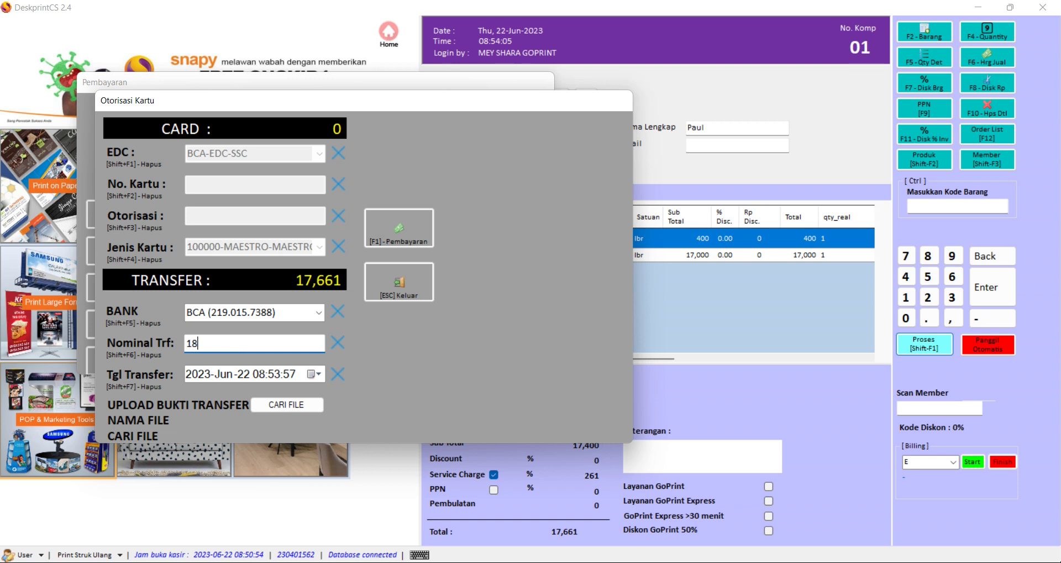
type("18,000")
left_click(236, 378)
left_click(198, 378)
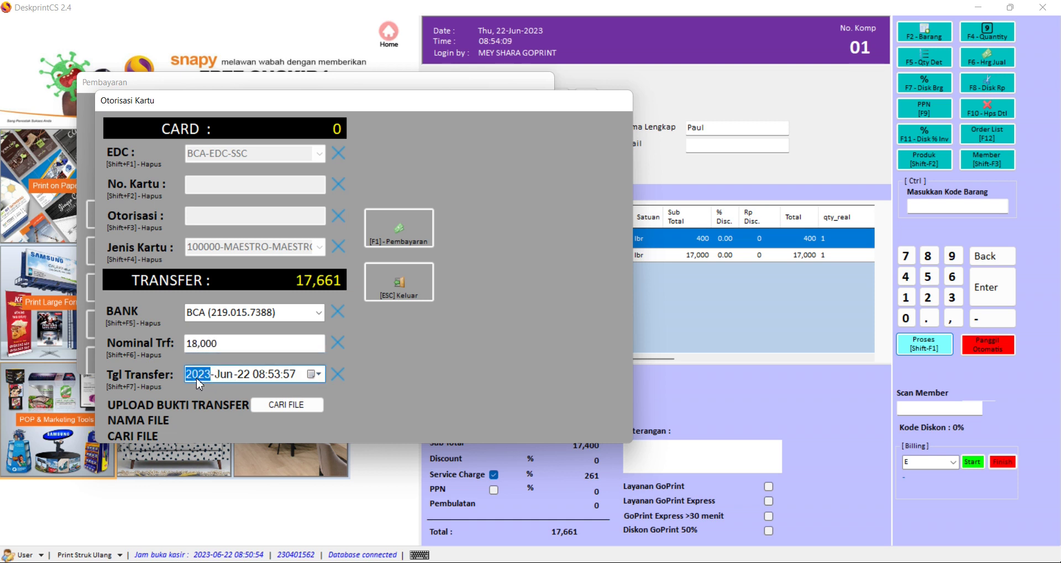
left_click(246, 378)
left_click(260, 375)
Attach Screenshot_2 from Downloads as the proof of transfer and submit the transfer details
left_click(287, 404)
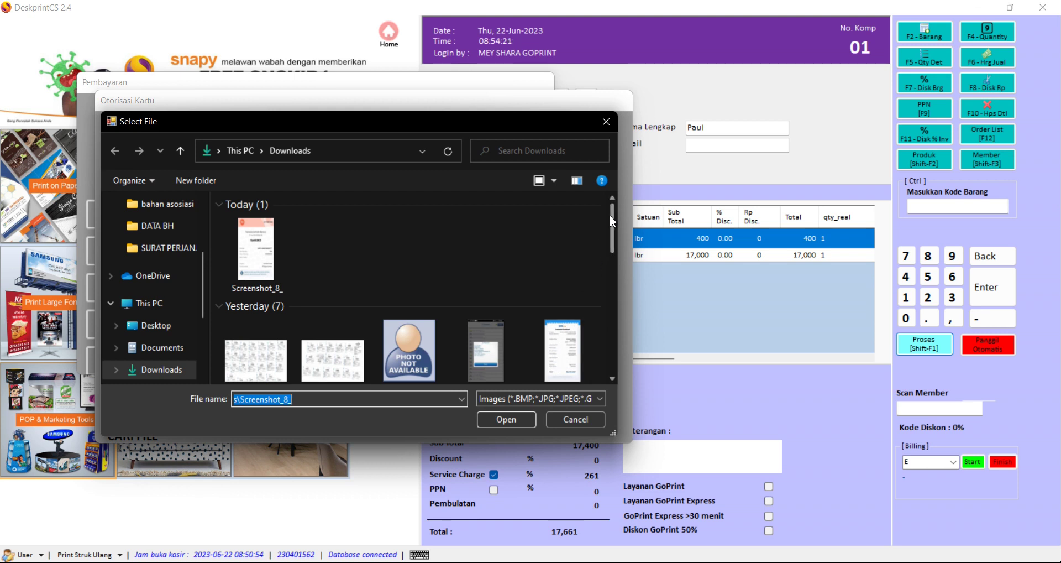
scroll(610, 224, "down", 1)
left_click(564, 331)
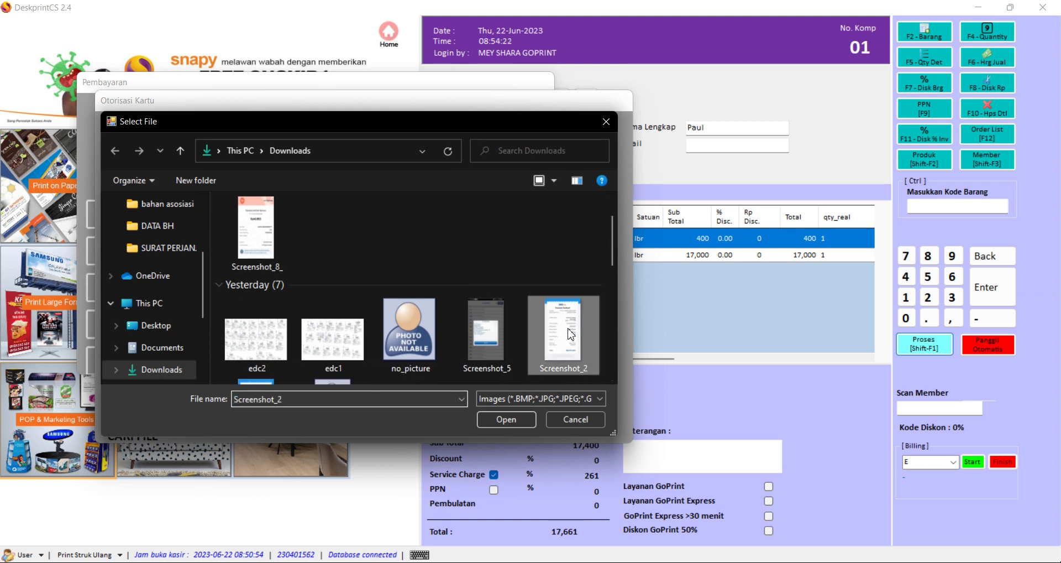
left_click(509, 418)
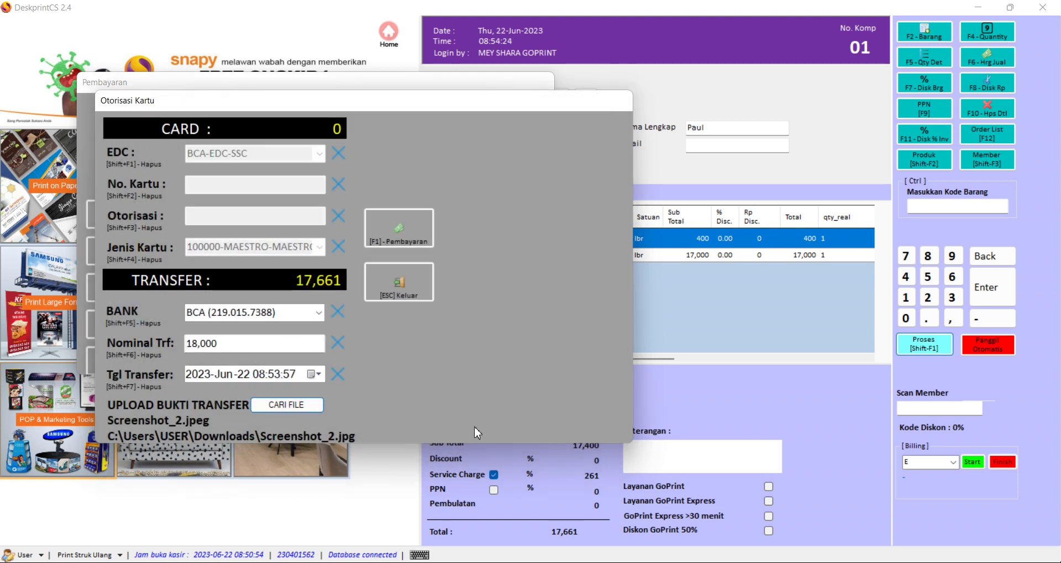
left_click(424, 228)
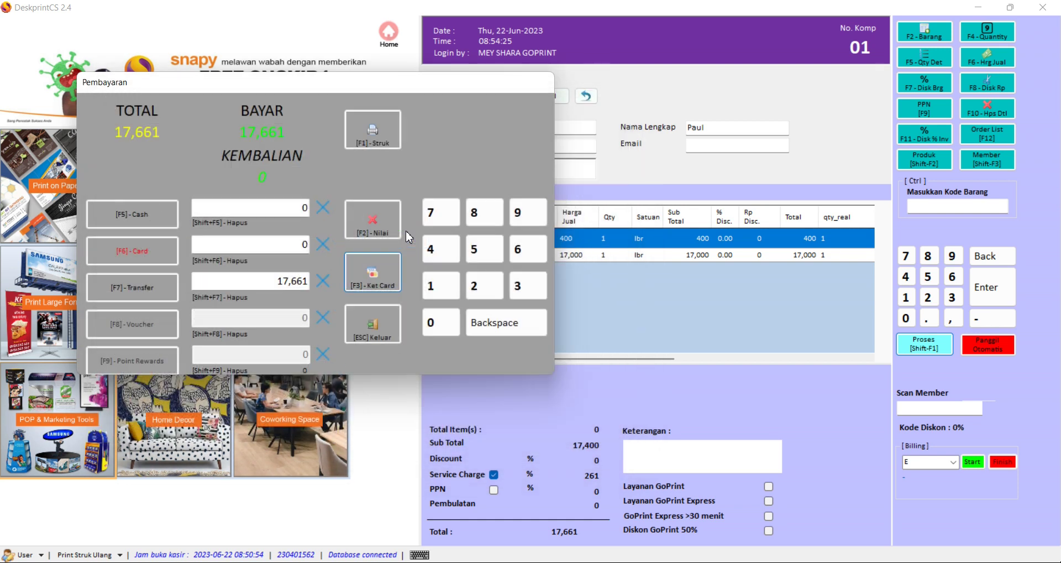
Complete the transfer payment with a printed receipt, without opening the cash drawer
left_click(380, 131)
left_click(518, 323)
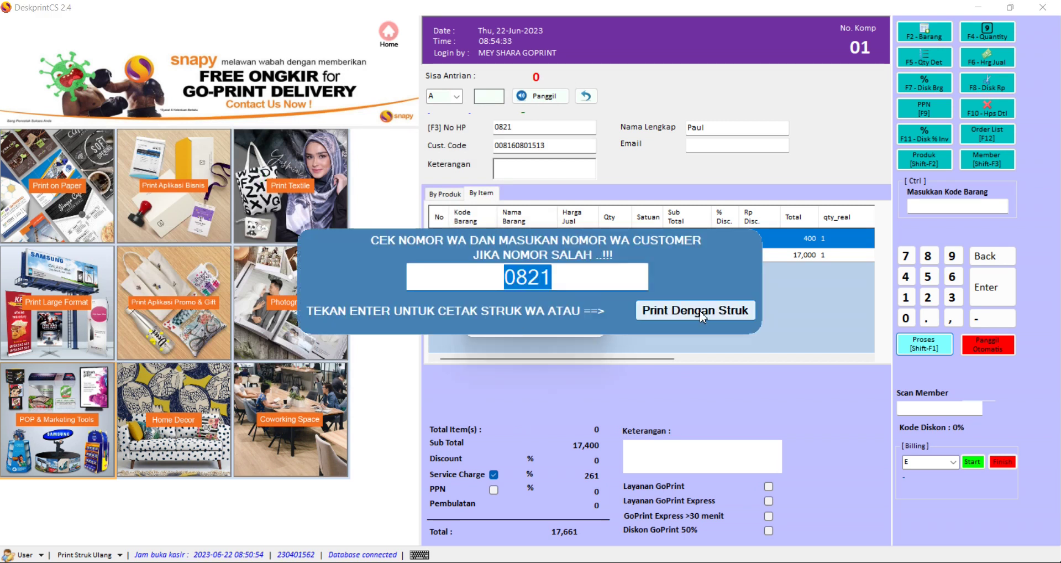
left_click(700, 314)
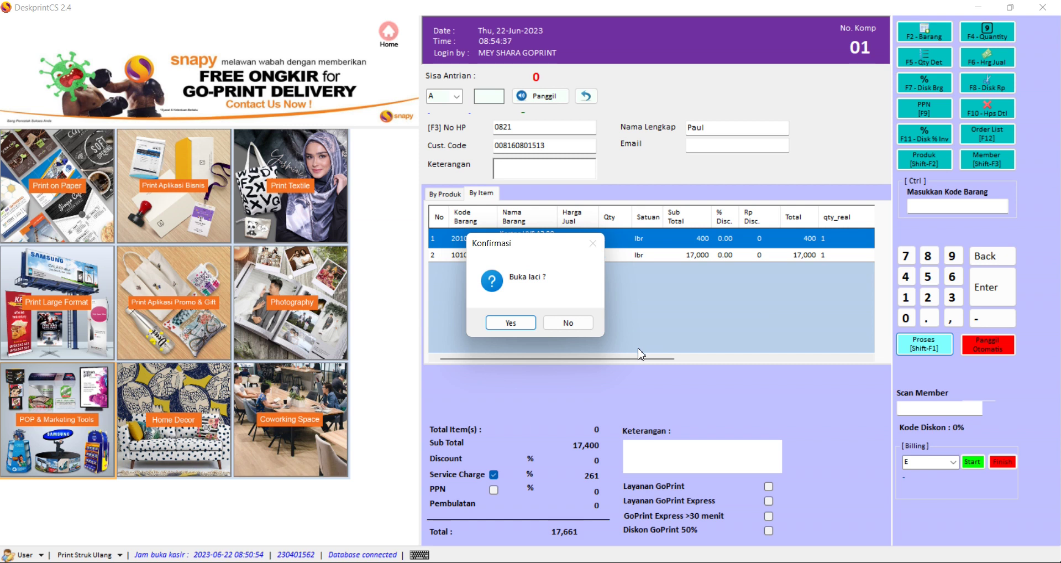
left_click(561, 325)
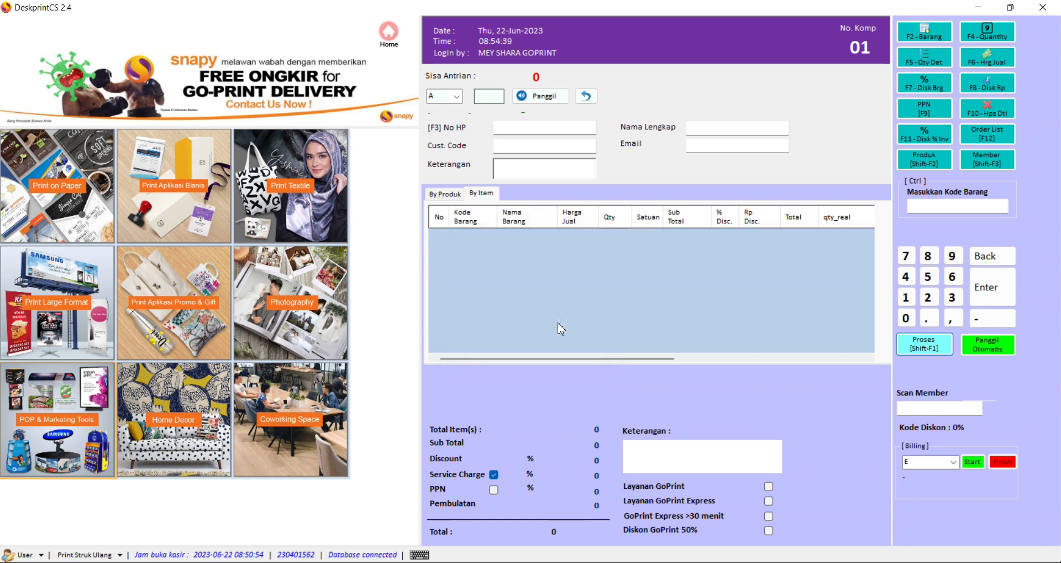
Run the cashier closing (Tutup Kasir) for the logged-in user and acknowledge its completion so the program exits
left_click(25, 554)
left_click(601, 249)
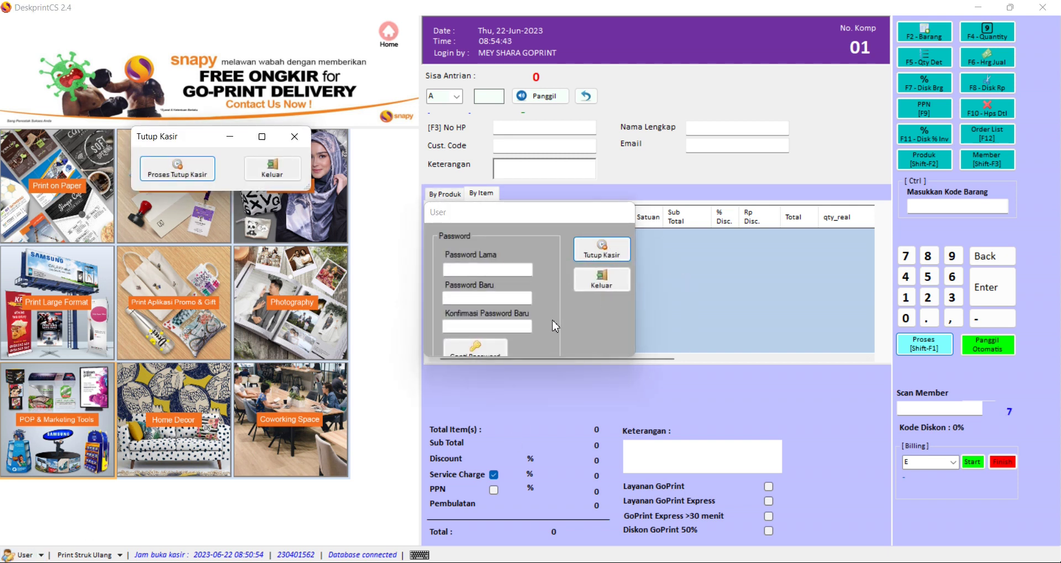
left_click(178, 168)
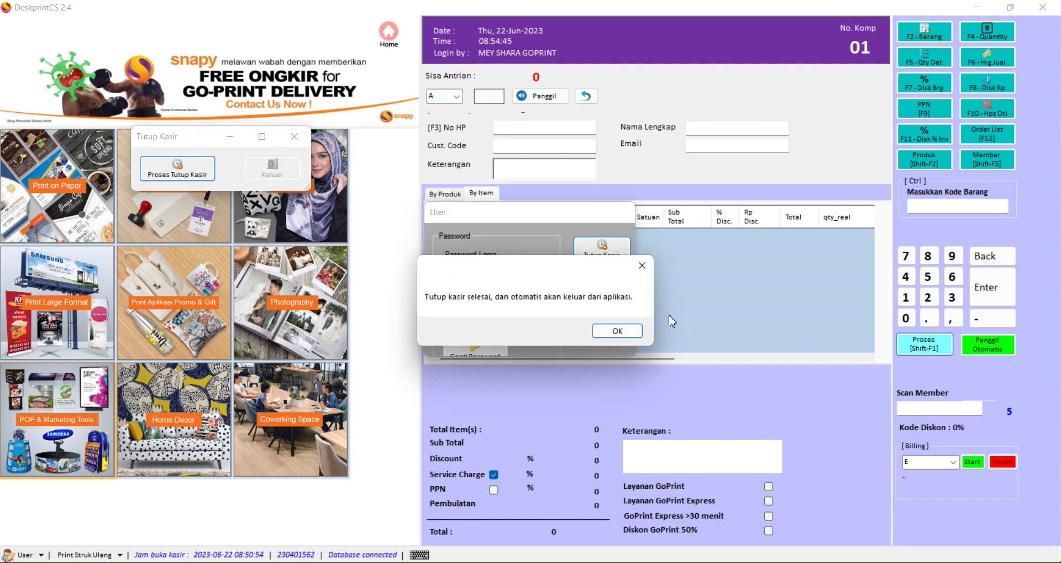
left_click(615, 331)
In SQL Server Management Studio, execute all the cashier report-processing statements in SQLQuery3.sql
left_click_drag(626, 178, 365, 94)
left_click(210, 63)
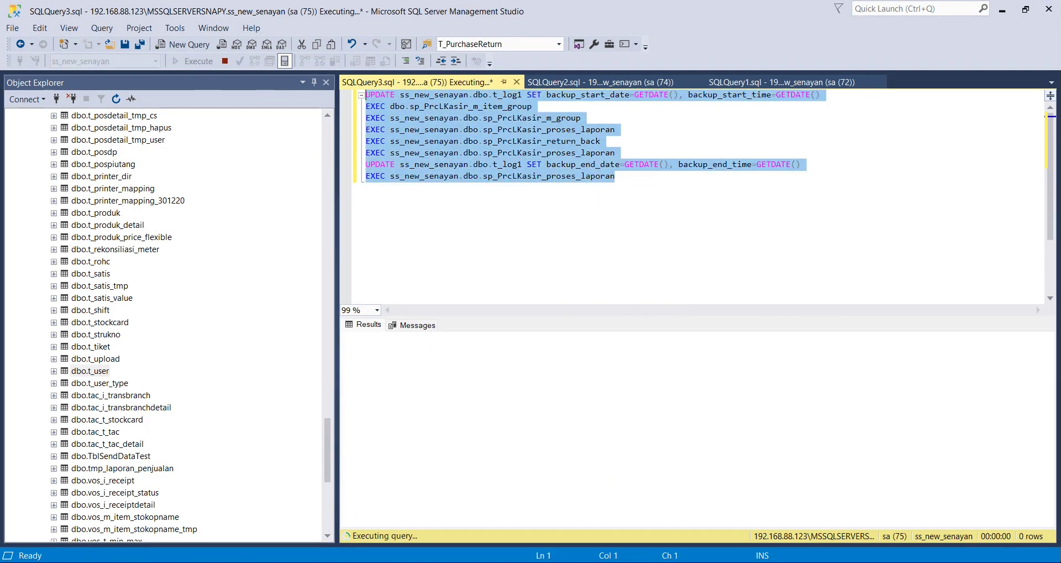
Switch to SS Admin and open the Setoran Kasir form for cashier deposits
key("alt+Tab")
key("alt+Tab")
key("alt+Tab")
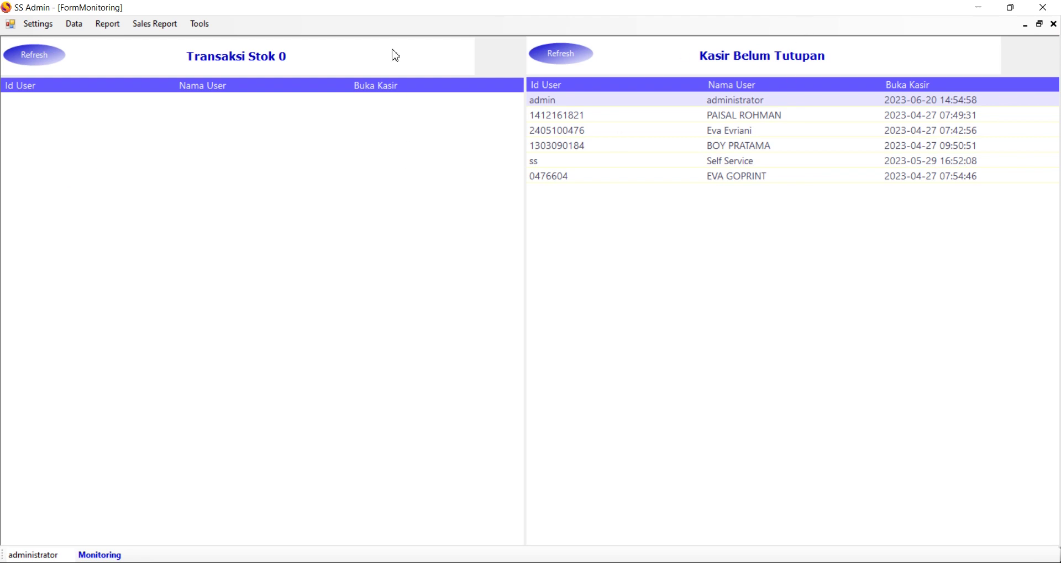
key("alt+Tab")
key("alt+Tab")
left_click(73, 23)
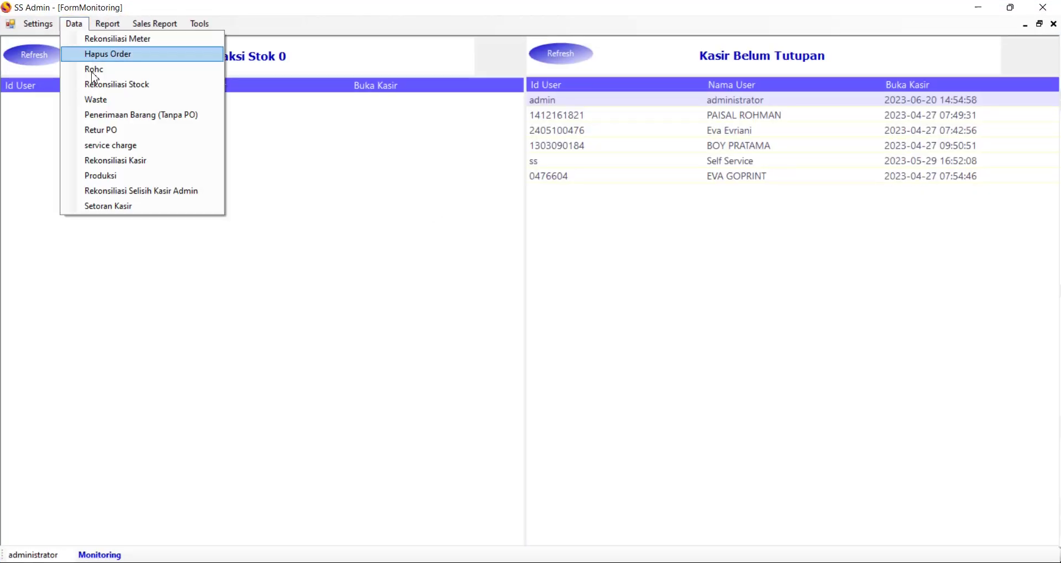
left_click(123, 208)
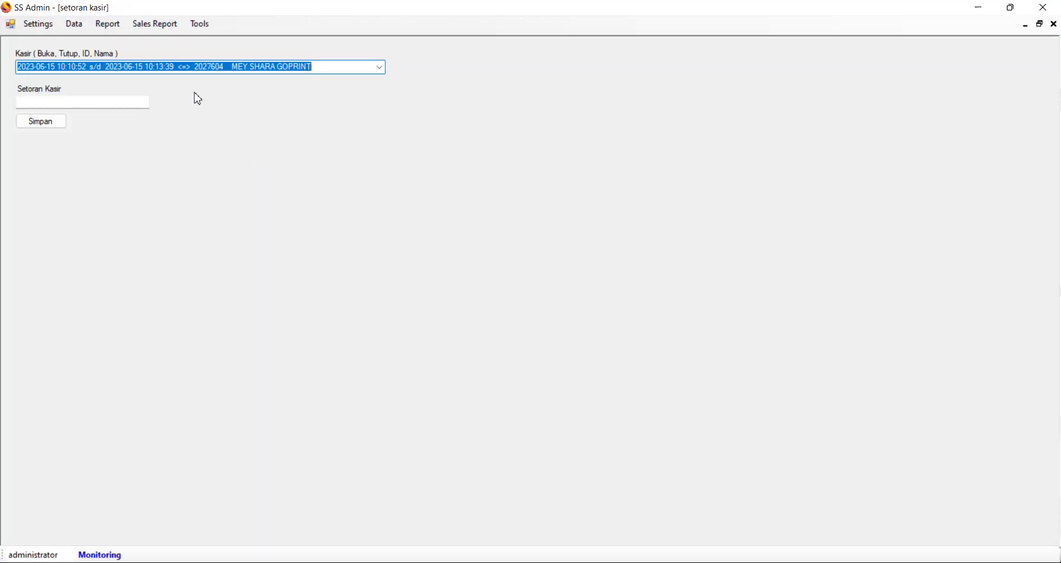
left_click(382, 69)
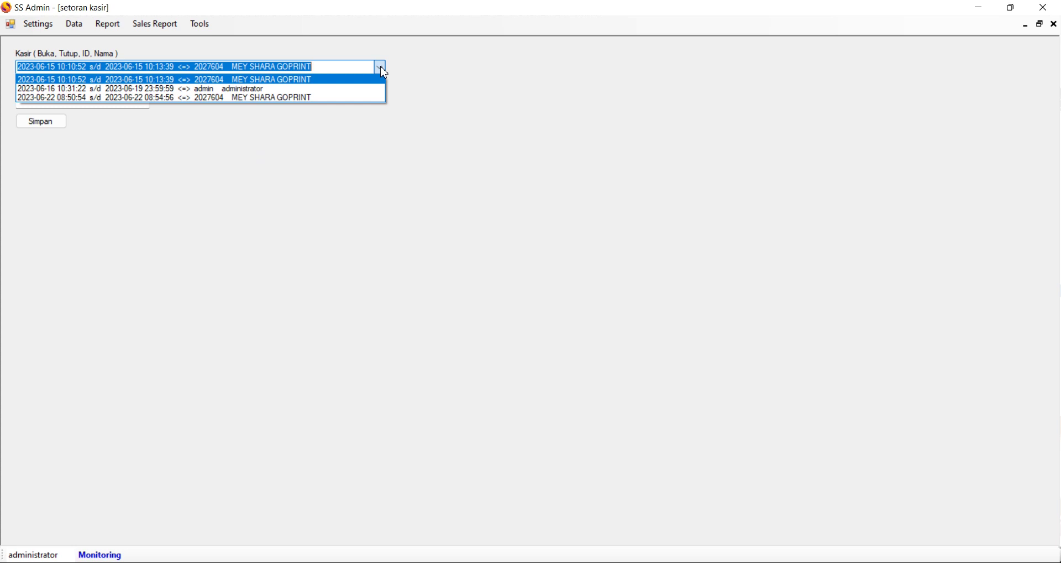
left_click(162, 100)
left_click(116, 105)
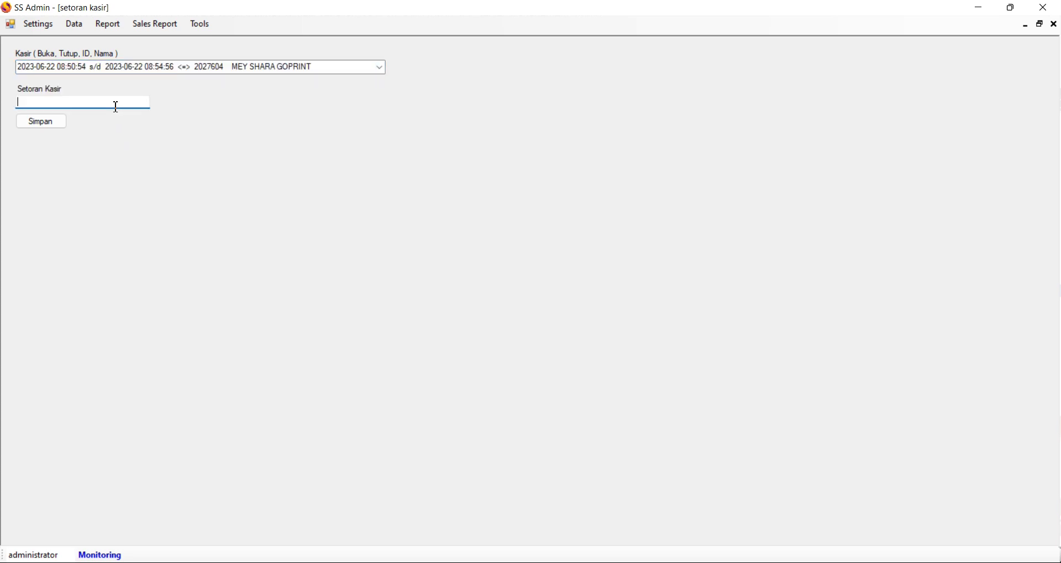
left_click(56, 127)
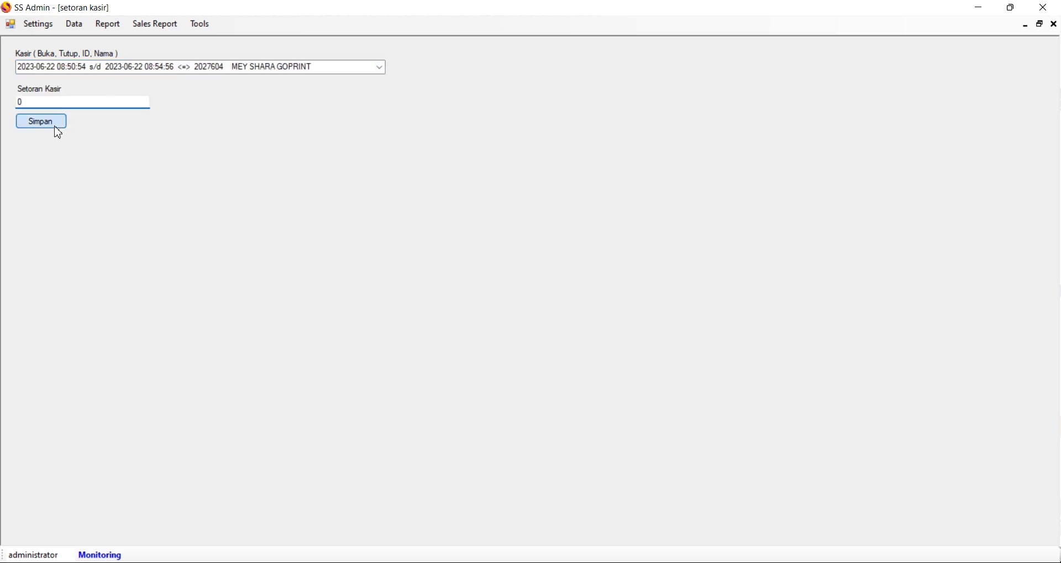
left_click(588, 357)
left_click(571, 332)
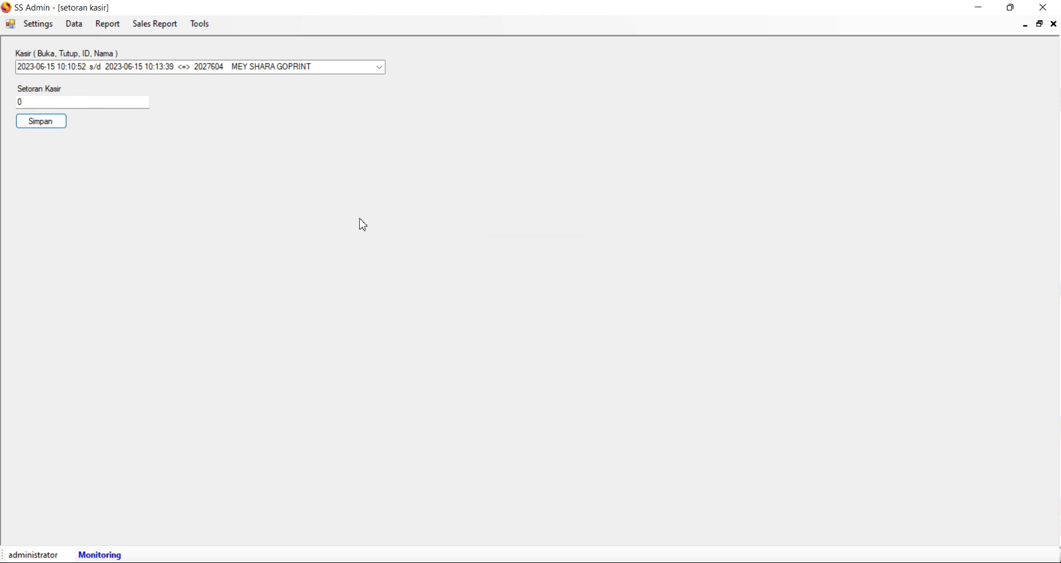
Open Rekonsiliasi Selisih Kasir Admin and preview the June 22, 2023 records for all employees
left_click(81, 28)
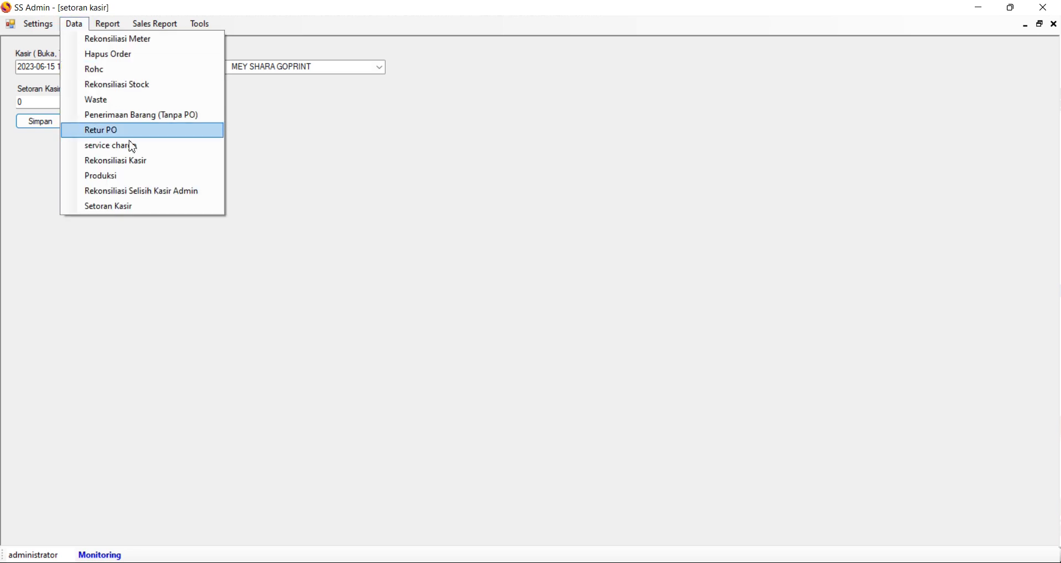
left_click(142, 191)
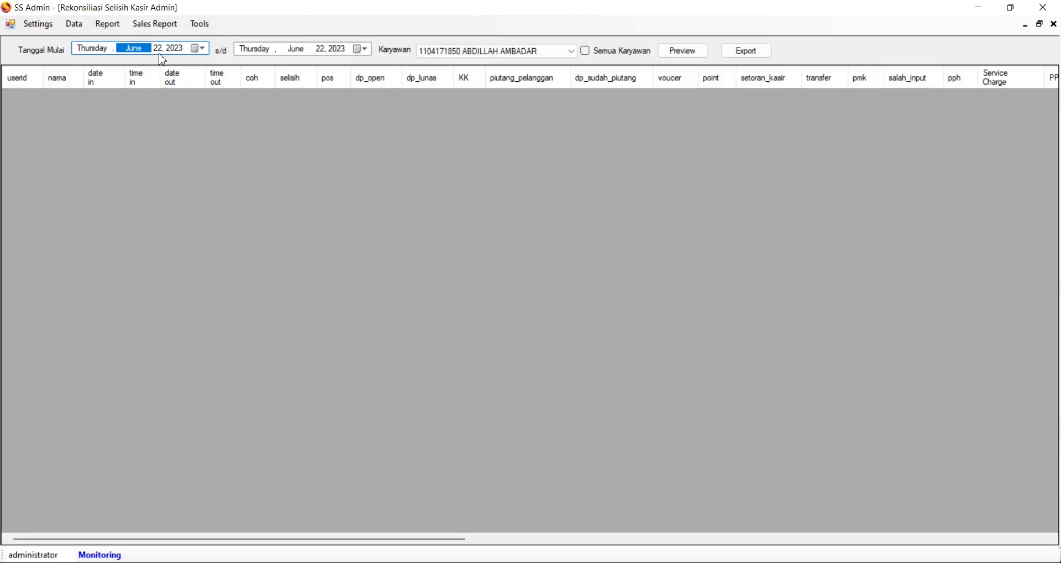
left_click(633, 55)
left_click(633, 56)
left_click(684, 52)
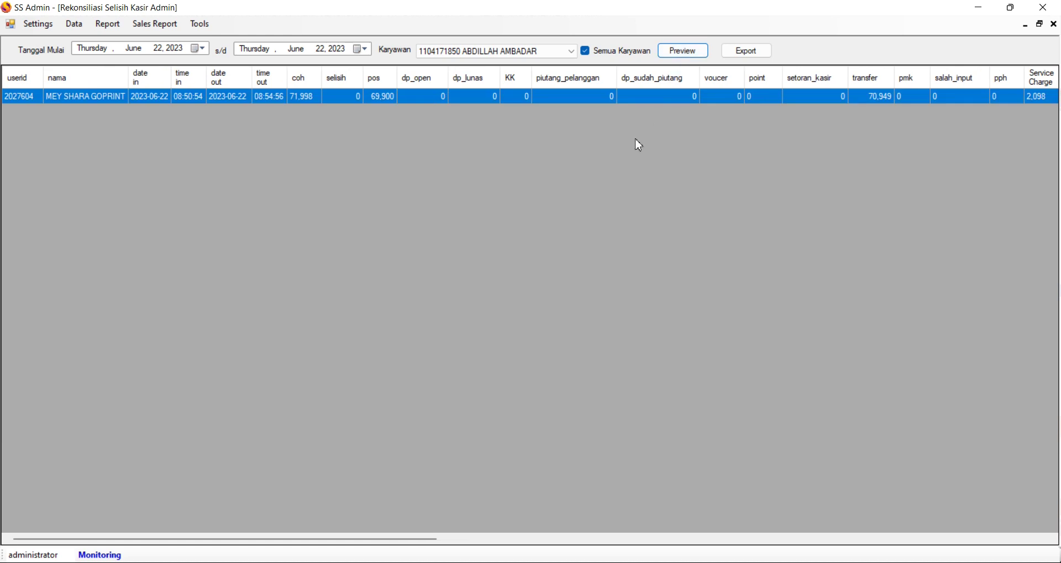
Set the start date of the reconciliation report to June 16, 2023 and preview it again
left_click(163, 49)
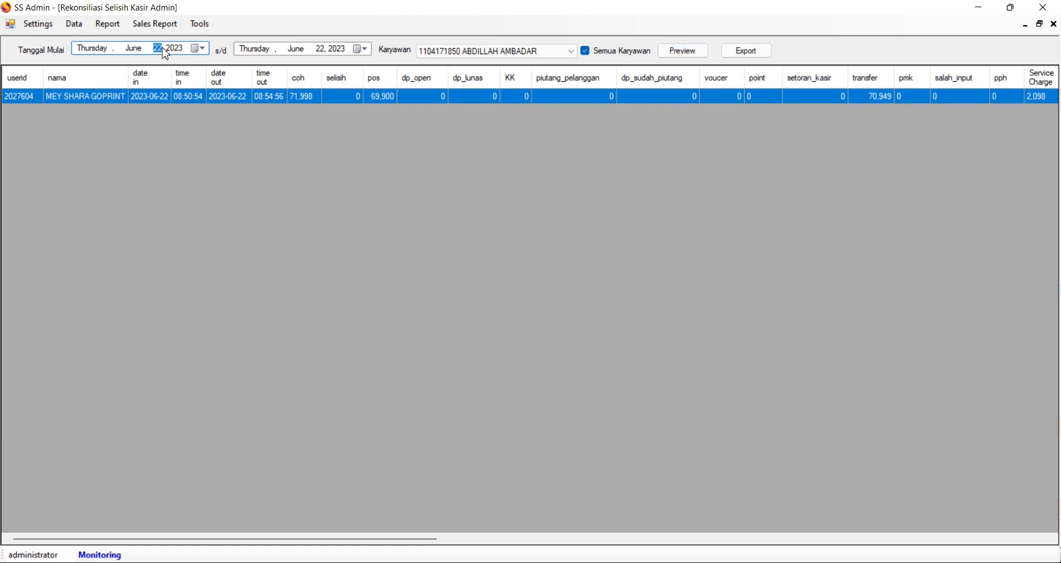
type("16")
left_click(681, 52)
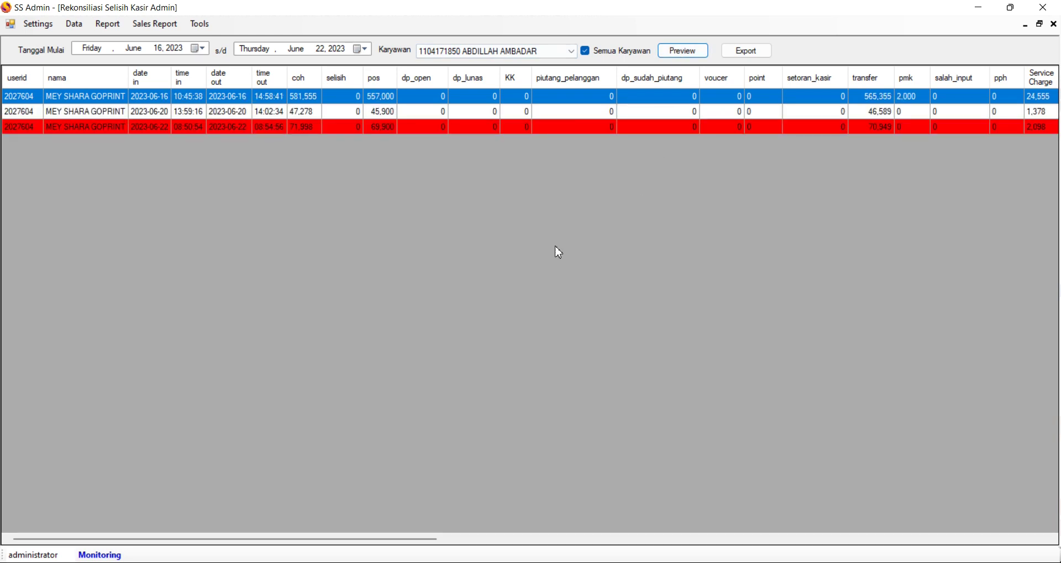
Look at the saved reconciliation form and attached file of the June 16 session, and close the form
left_click(166, 112)
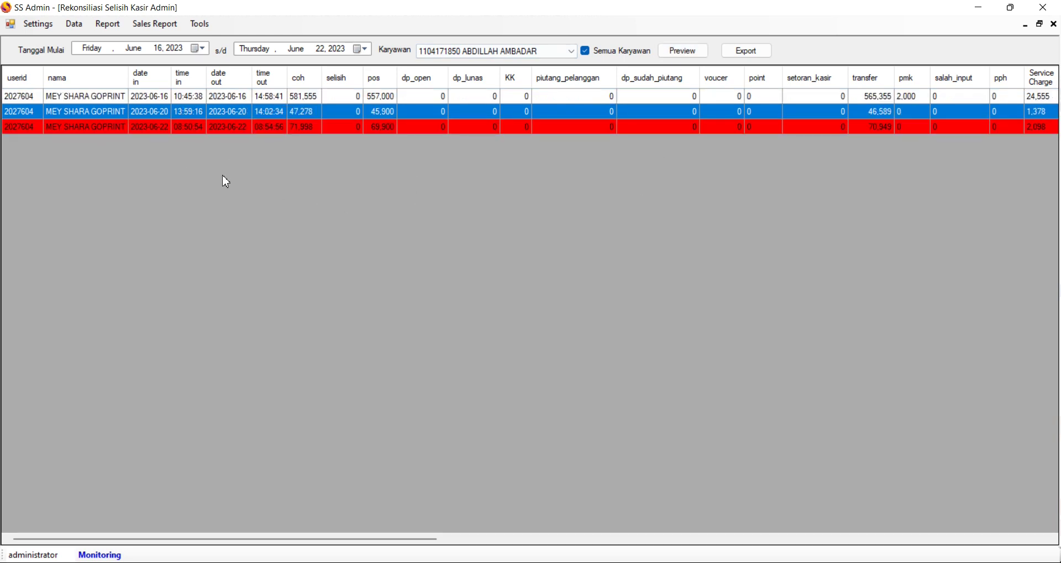
left_click(200, 100)
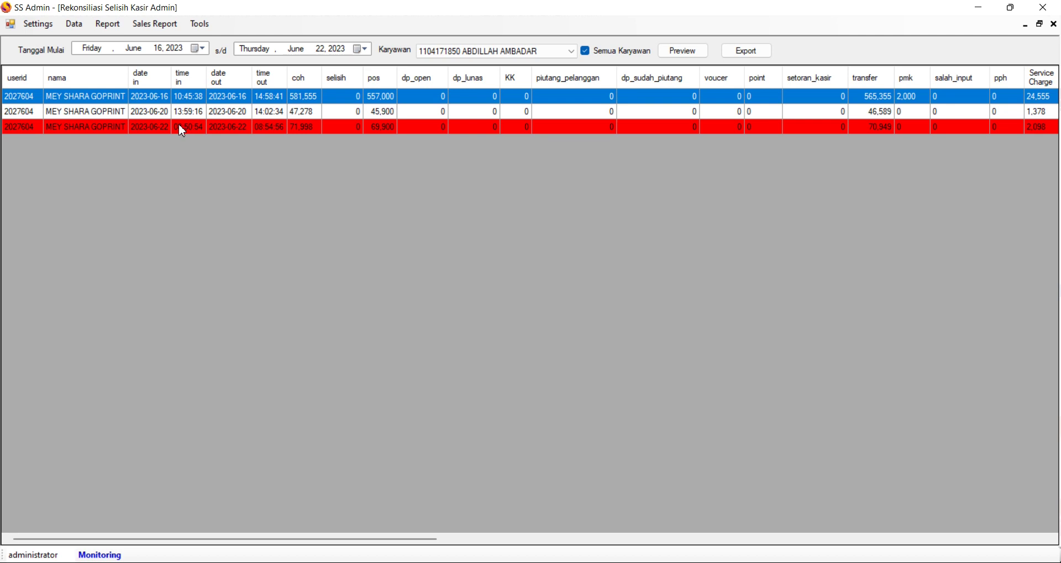
left_click(182, 128)
left_click(192, 100)
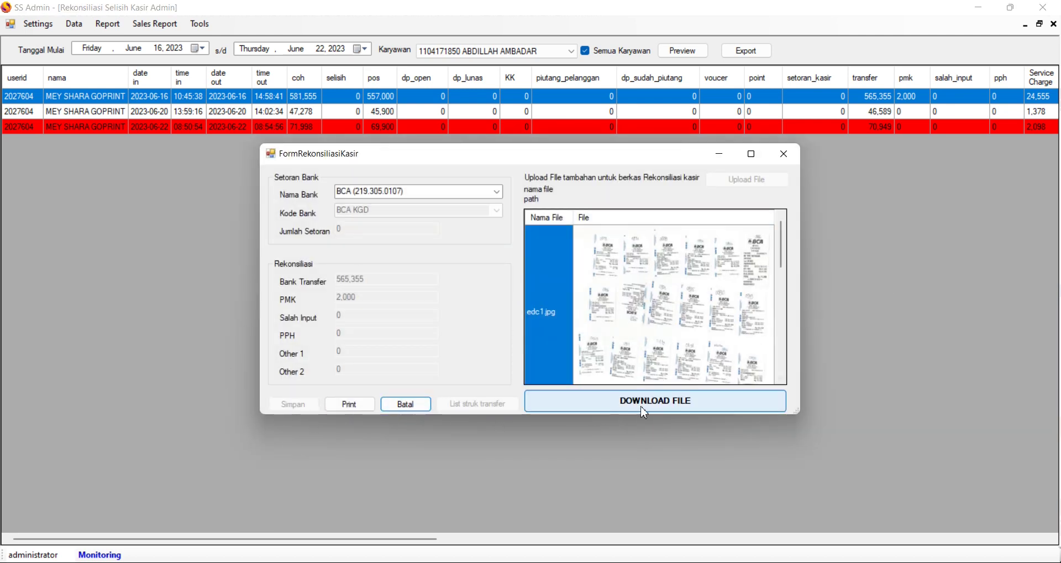
left_click(785, 162)
Open the reconciliation form of the June 22 session and go through its bank name and reconciliation amount fields
double_click(240, 132)
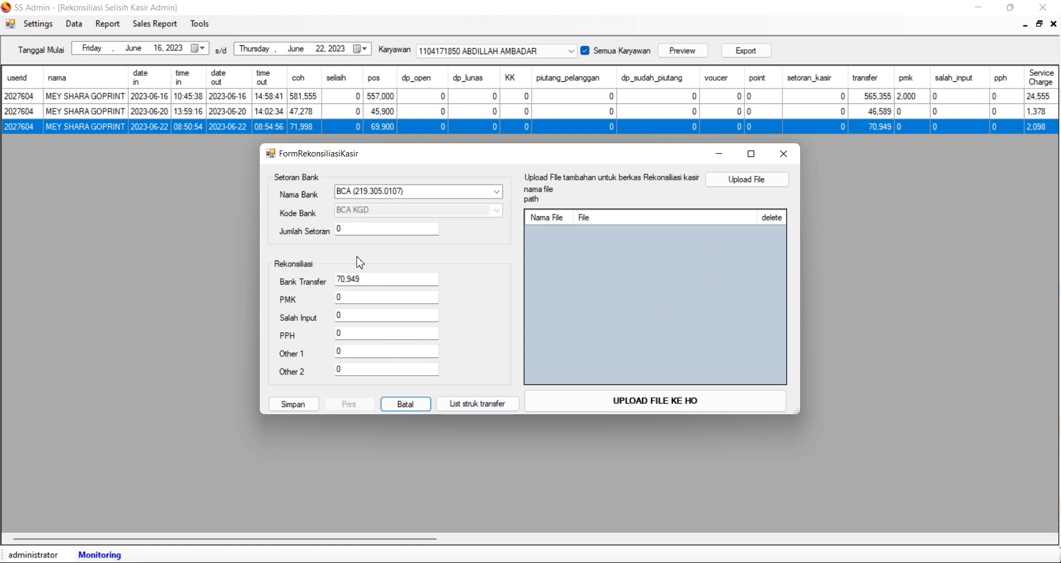
left_click(377, 297)
left_click(366, 315)
left_click(356, 334)
left_click(354, 352)
left_click(353, 370)
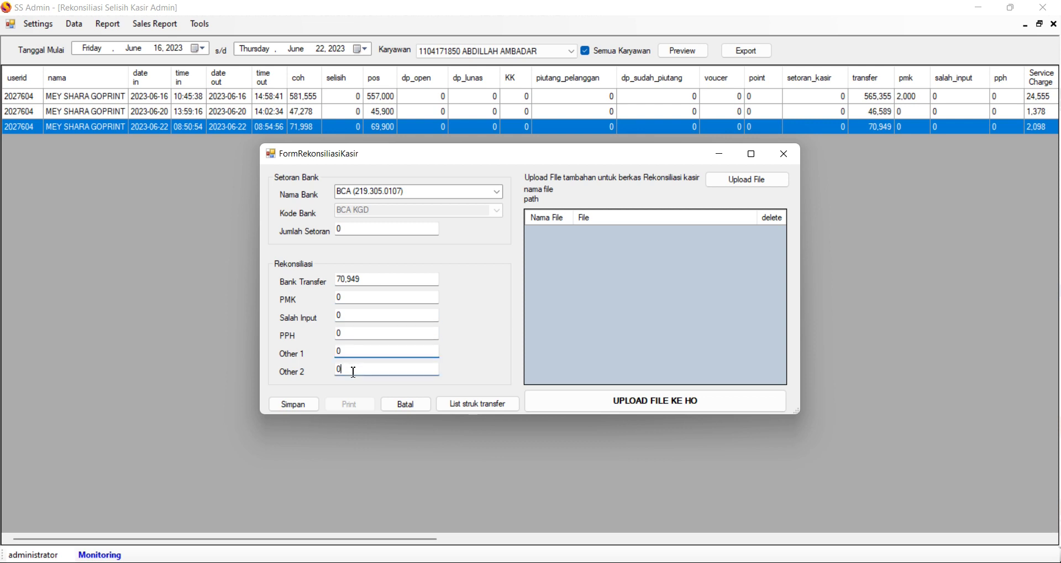
left_click(499, 194)
left_click(498, 193)
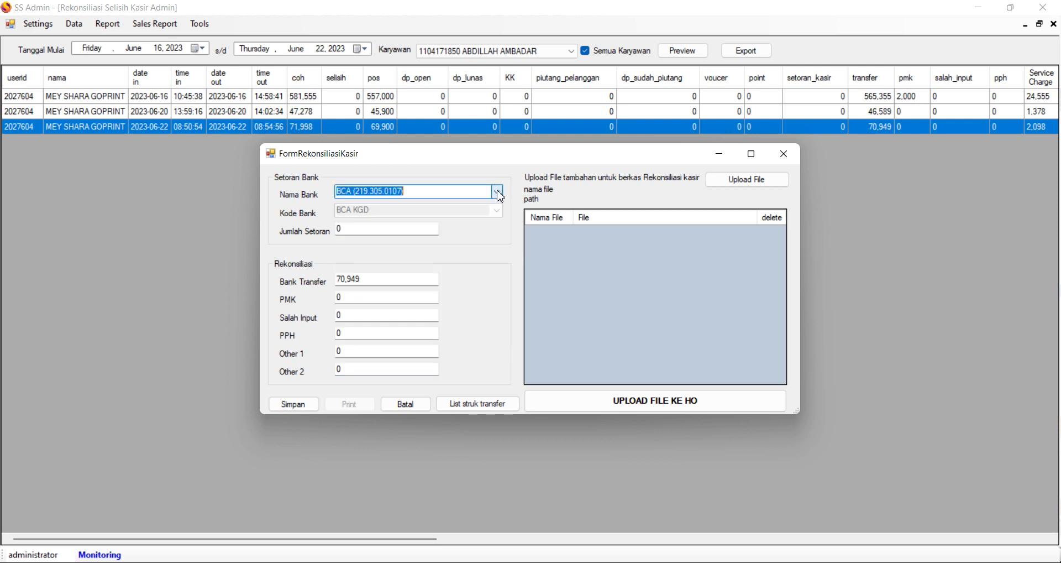
left_click(368, 298)
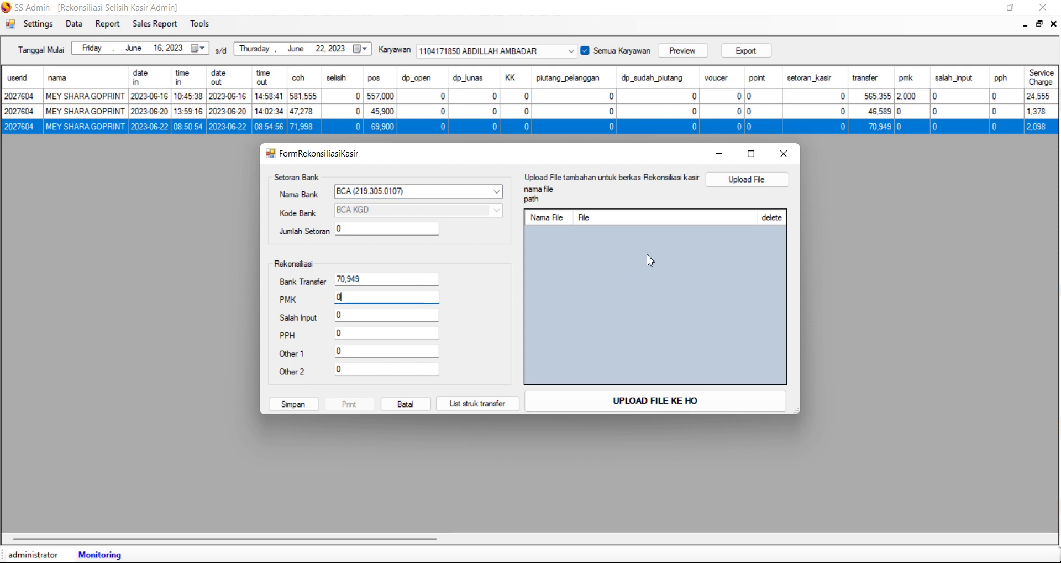
Attach the edc2 image from Downloads as an additional reconciliation file and delete it from the list
left_click(737, 181)
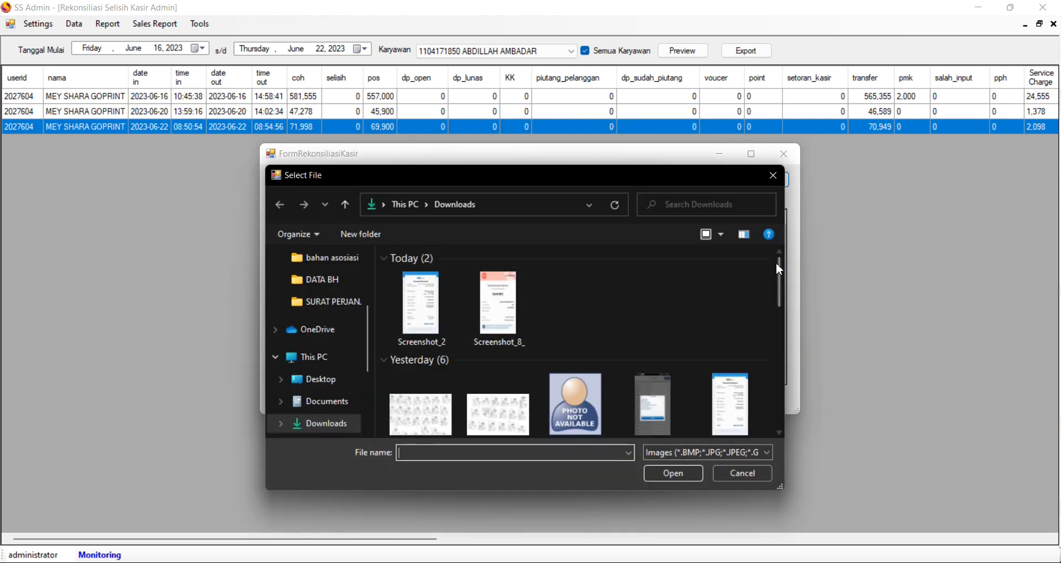
scroll(780, 268, "down", 1)
scroll(784, 277, "down", 1)
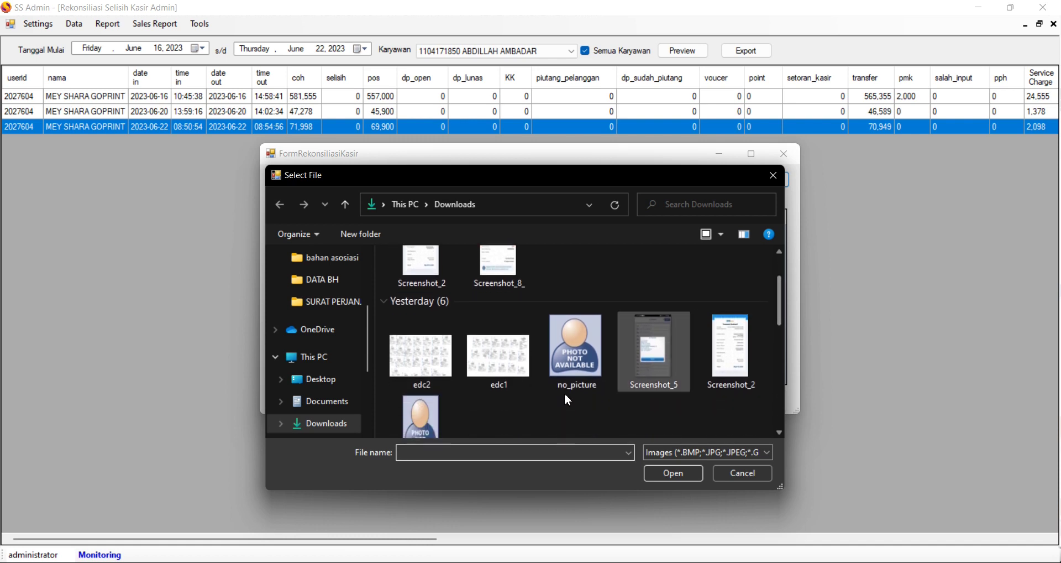
left_click(440, 371)
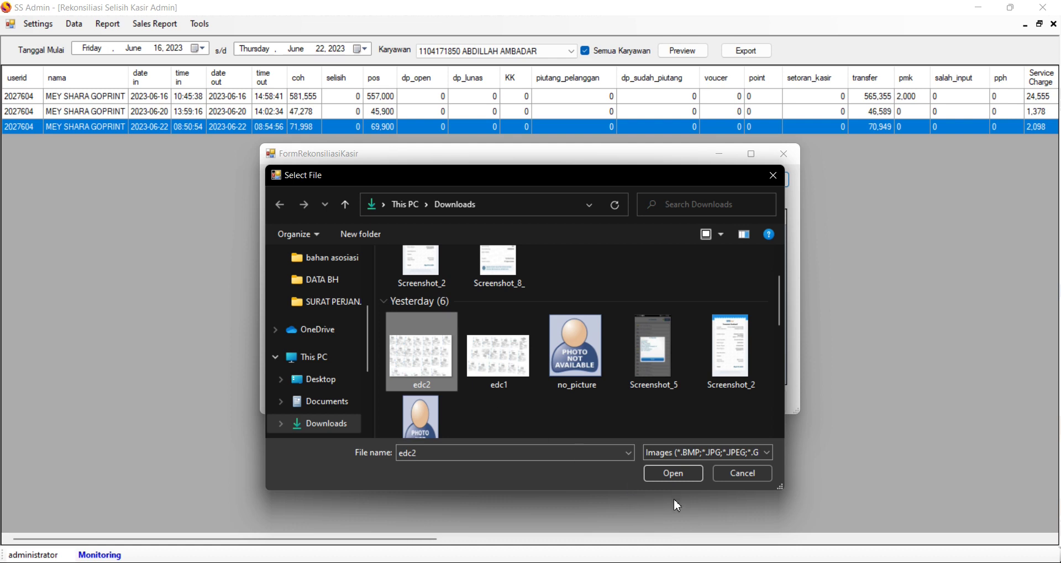
left_click(672, 474)
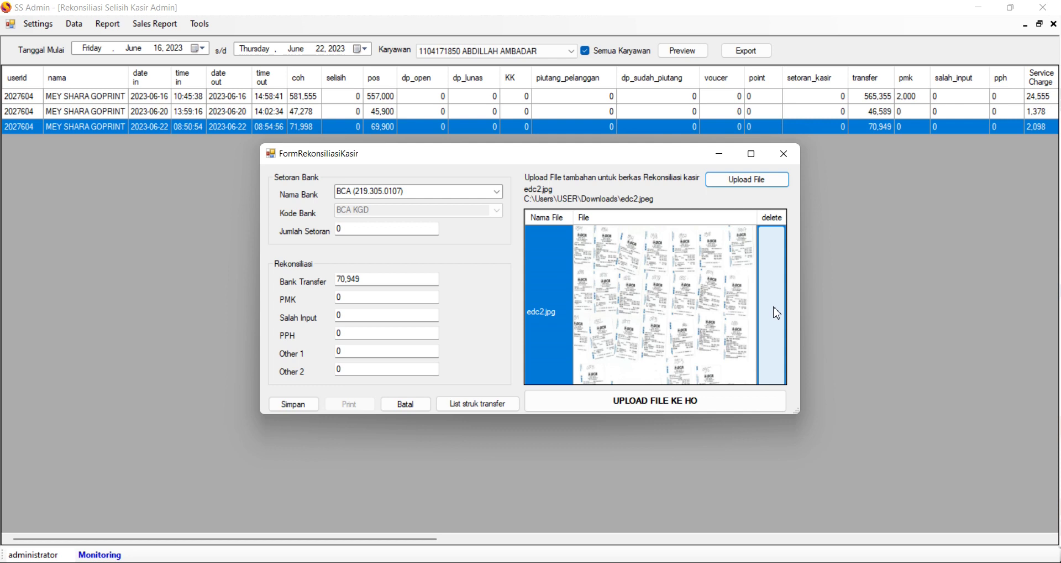
left_click(773, 285)
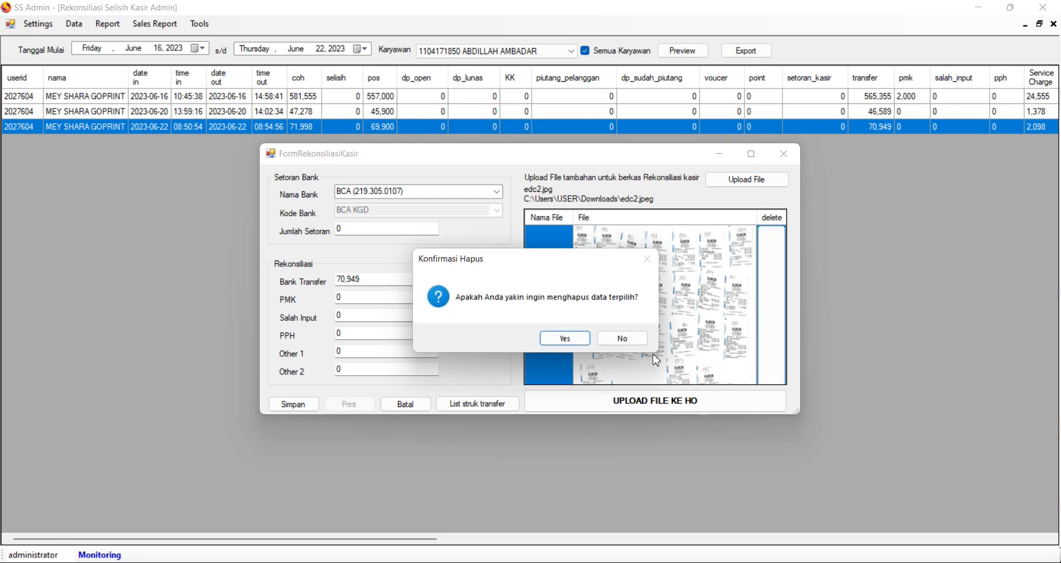
left_click(568, 341)
Attach the edc1 and bukti3 images from Downloads as additional reconciliation files and check the file list
left_click(759, 187)
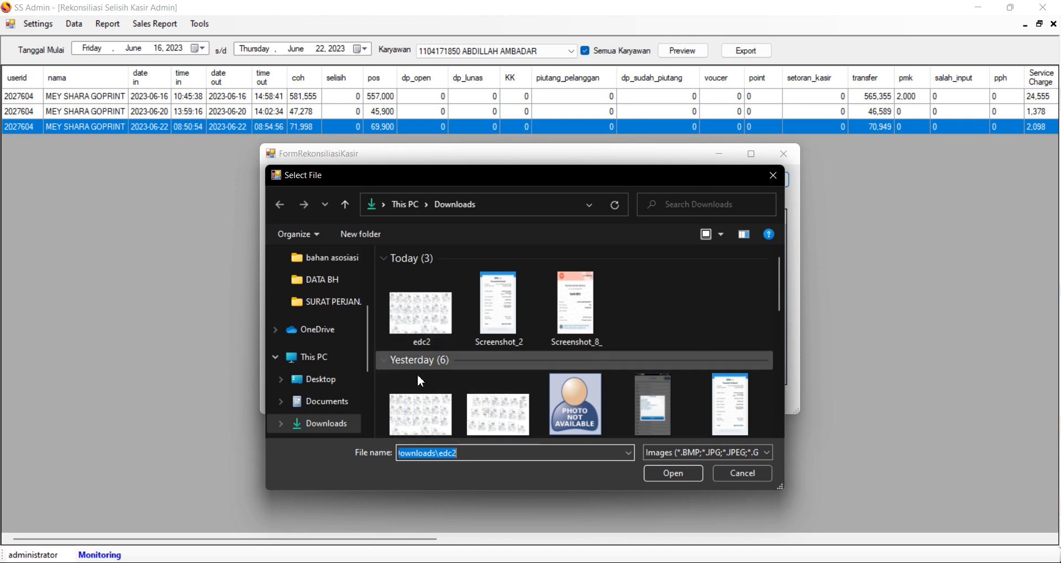
left_click(487, 414)
left_click(668, 479)
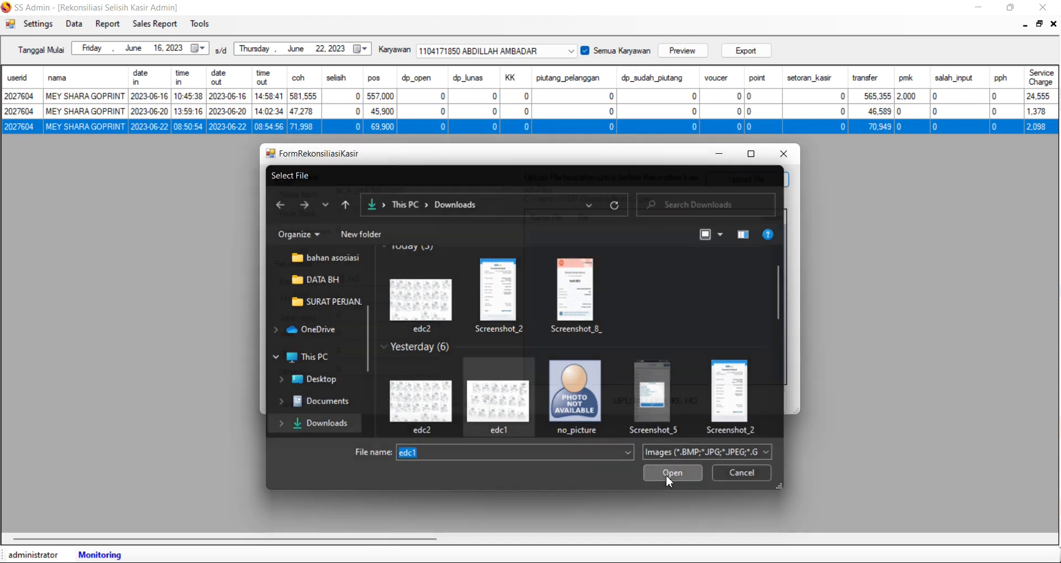
left_click(642, 269)
scroll(580, 315, "down", 8)
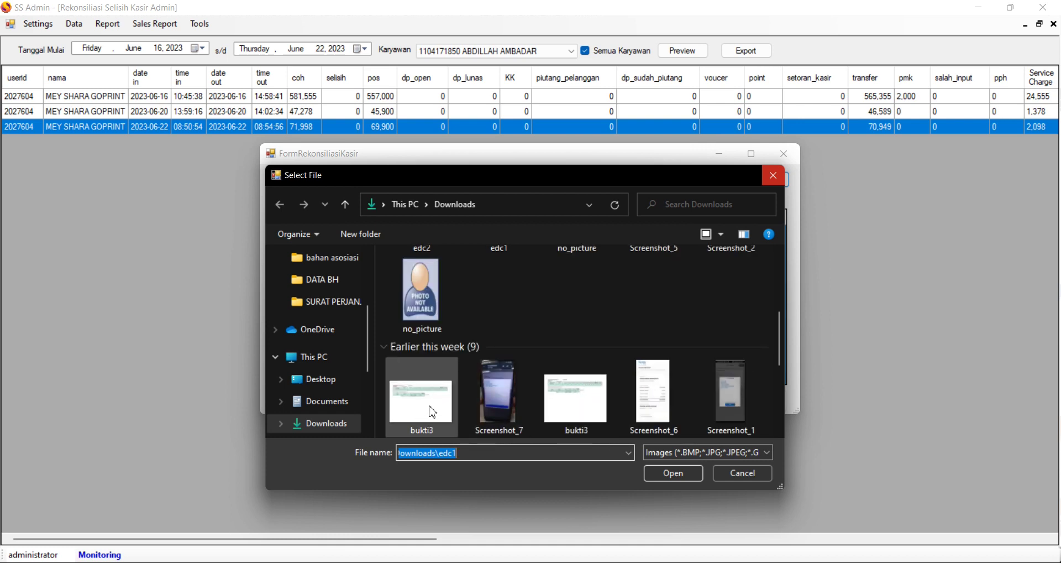
left_click(432, 412)
left_click(672, 473)
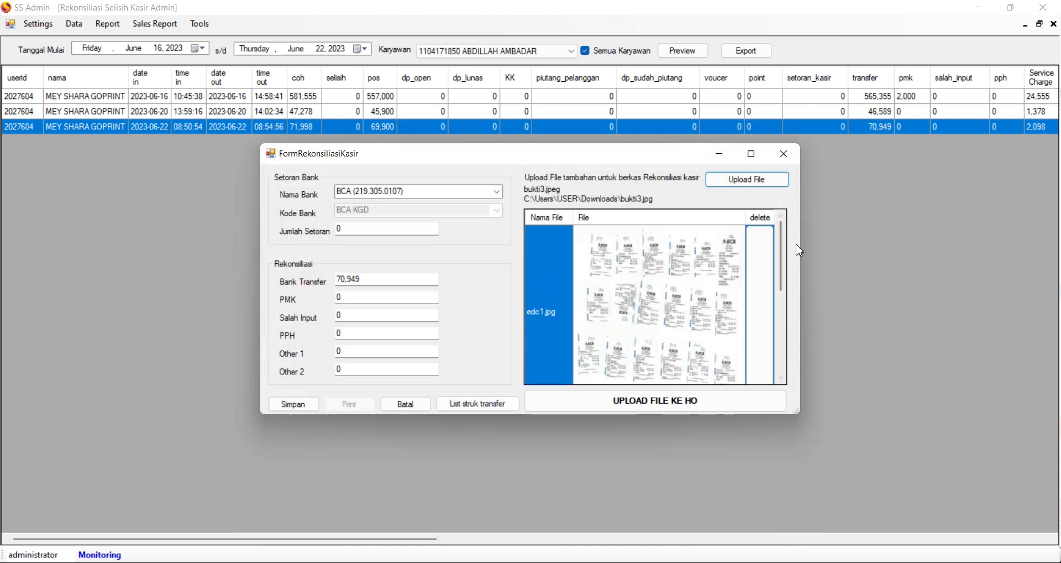
left_click_drag(781, 227, 795, 243)
Open the transfer receipt list and filter it by receipt number 37
left_click(485, 410)
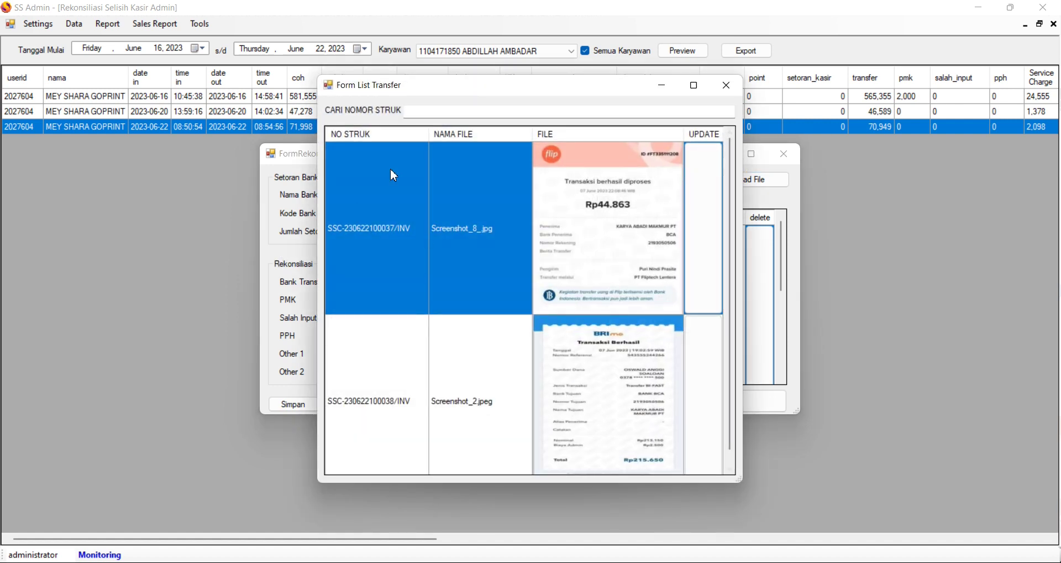
left_click(424, 113)
type("37")
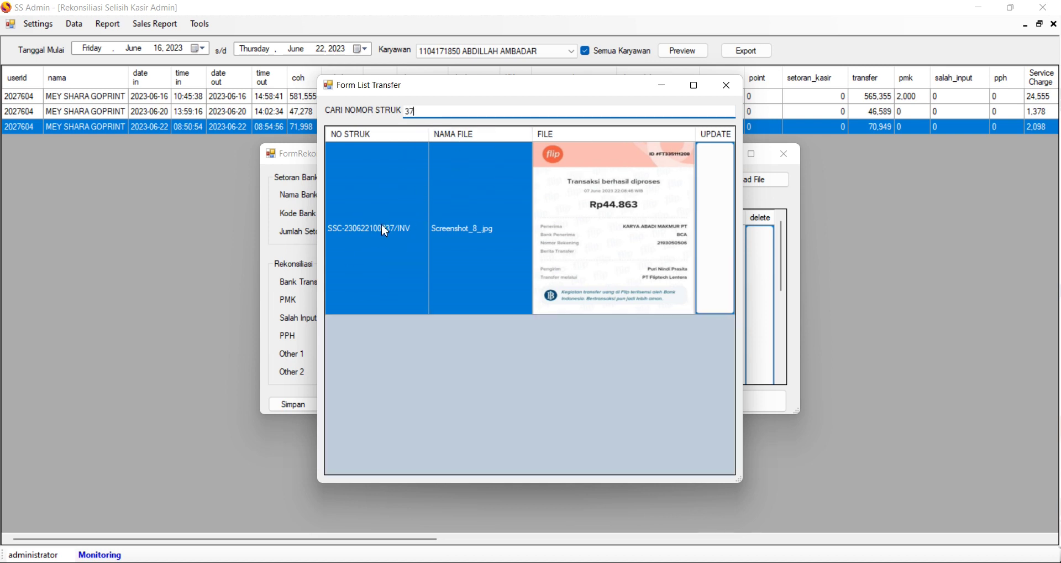
Replace the filtered receipt's transfer proof with the Screenshot_5 image from Downloads, check the list and close it
left_click(712, 223)
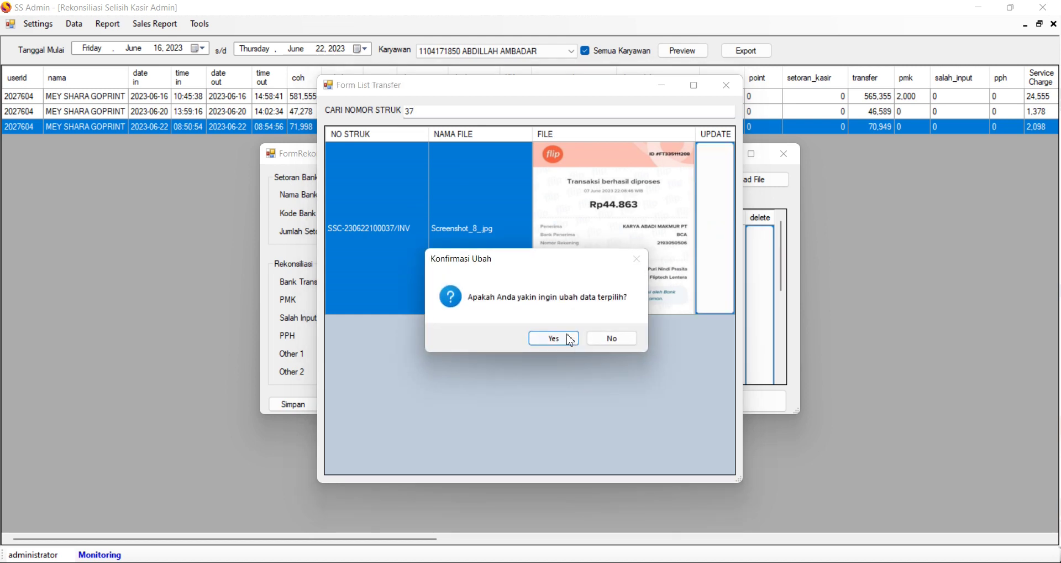
left_click(559, 341)
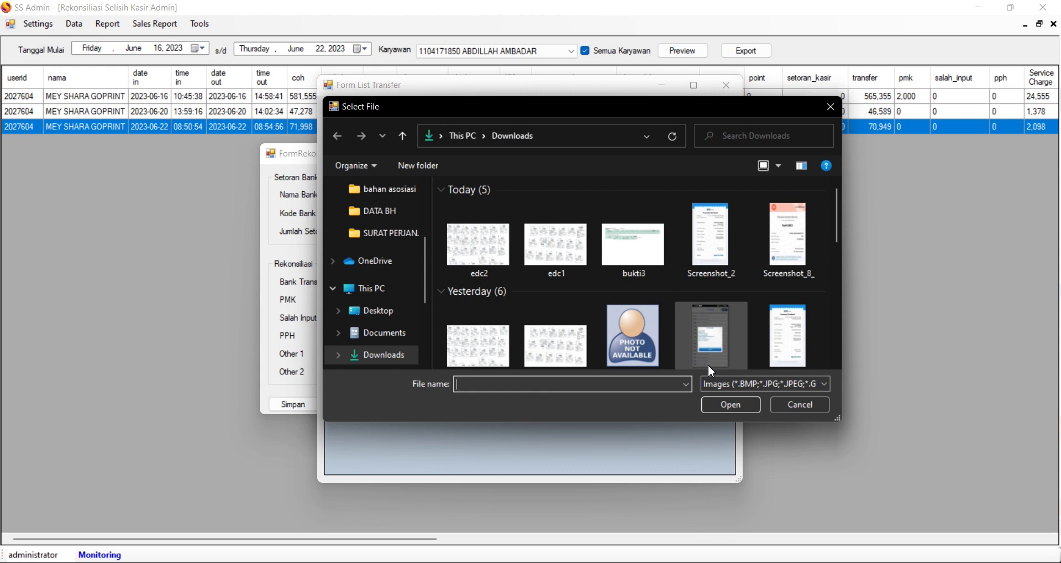
left_click(707, 346)
left_click(714, 404)
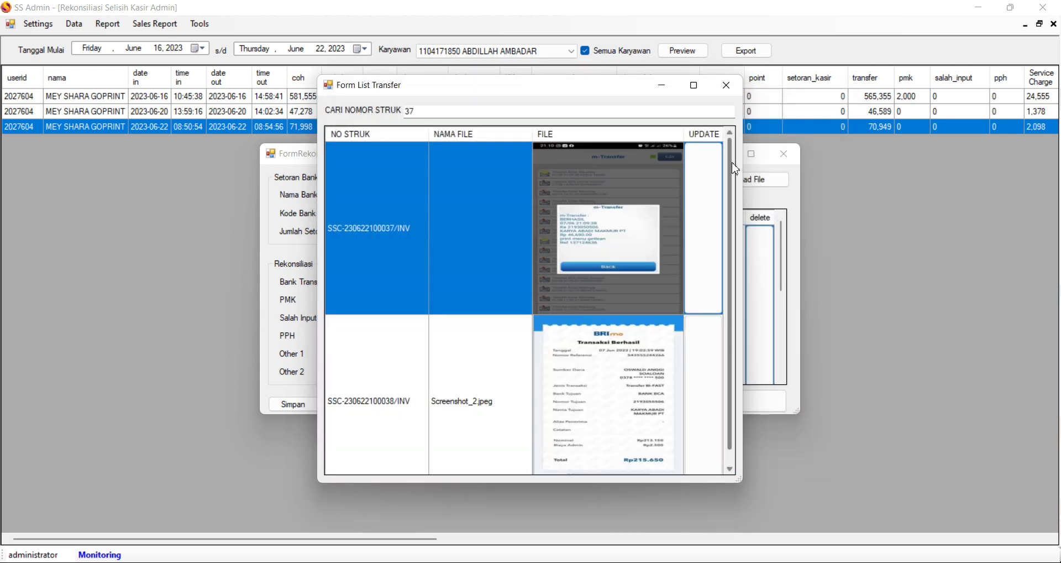
scroll(734, 246, "down", 1)
scroll(737, 222, "up", 1)
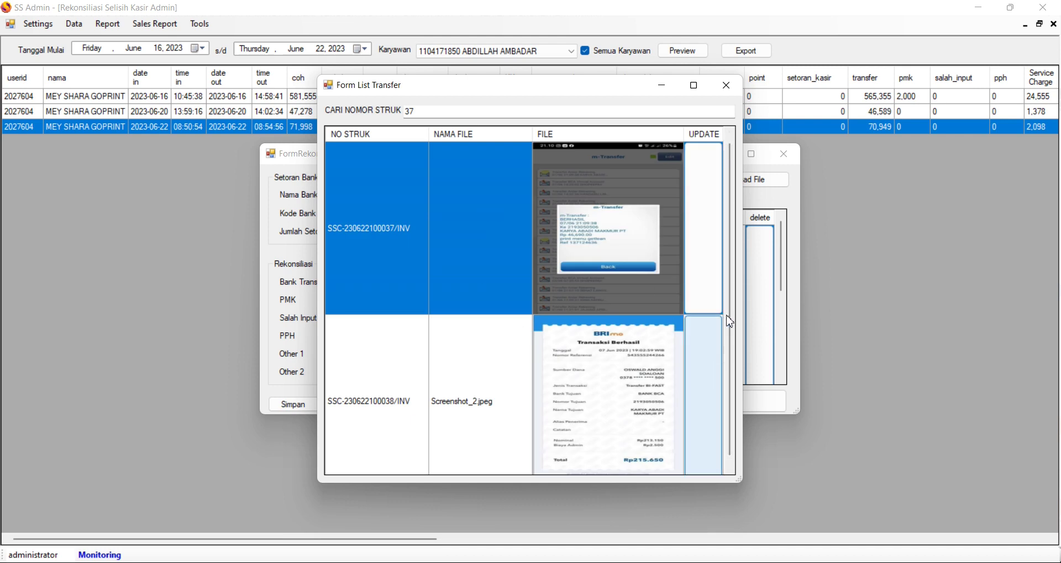
scroll(736, 219, "down", 1)
scroll(733, 301, "up", 1)
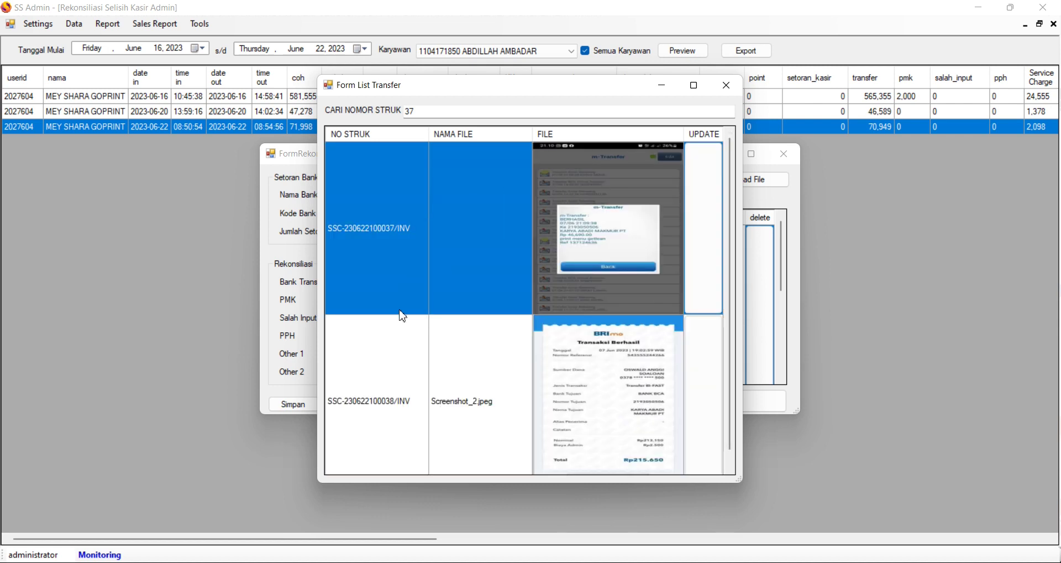
left_click(726, 88)
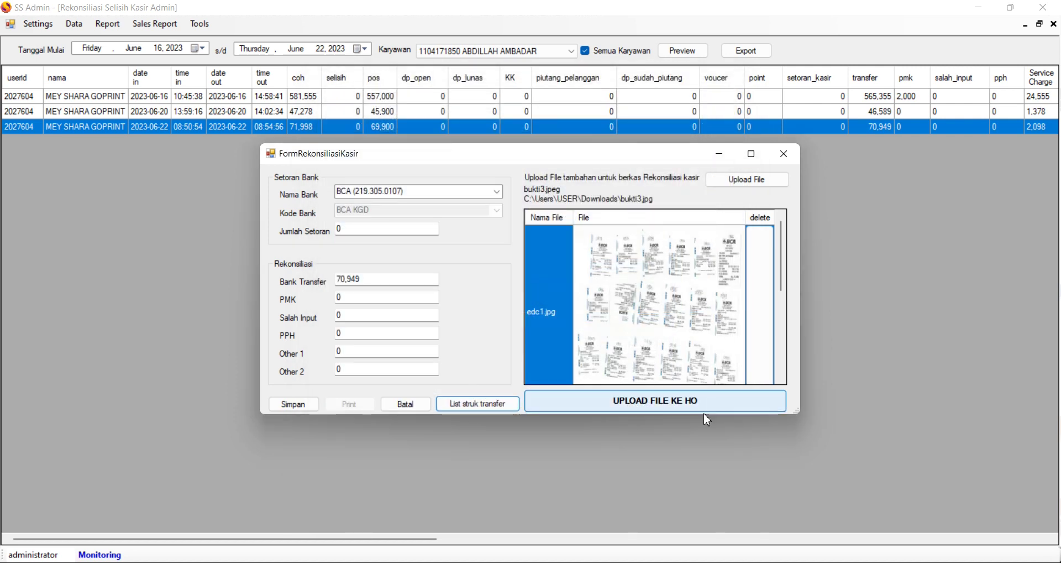
Set the PPH amount to 1,000 and save the June 22 session's reconciliation
left_click(361, 303)
left_click(355, 333)
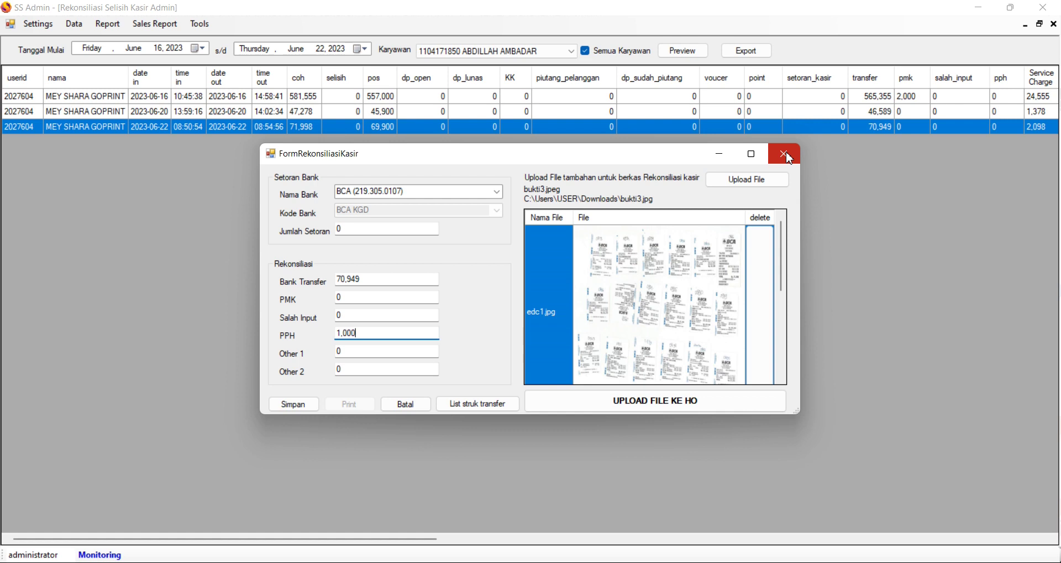
left_click(294, 404)
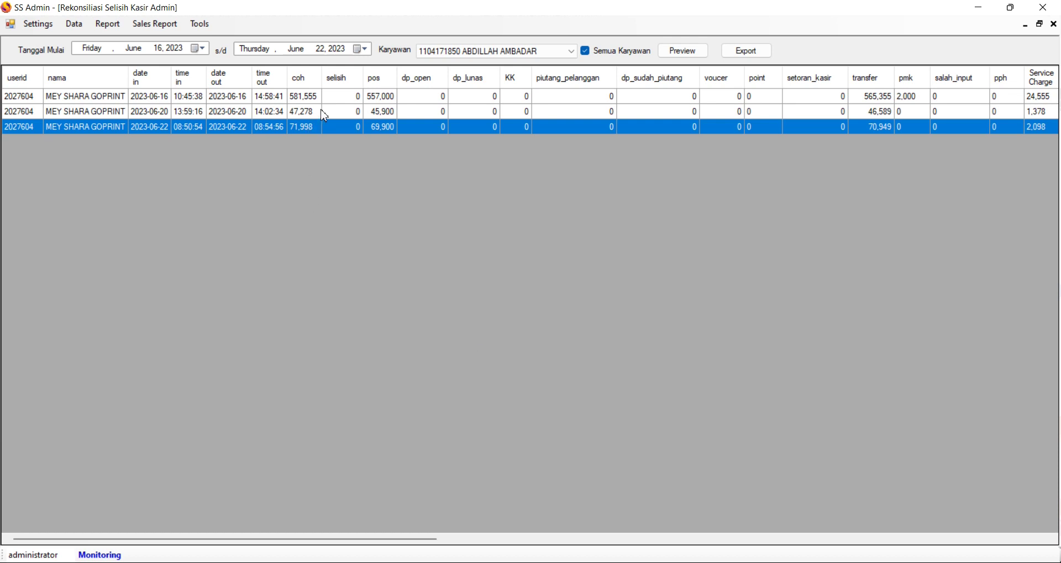
Refresh the cashier list, reopen the June 22 session's reconciliation, and open its printable report
left_click(692, 55)
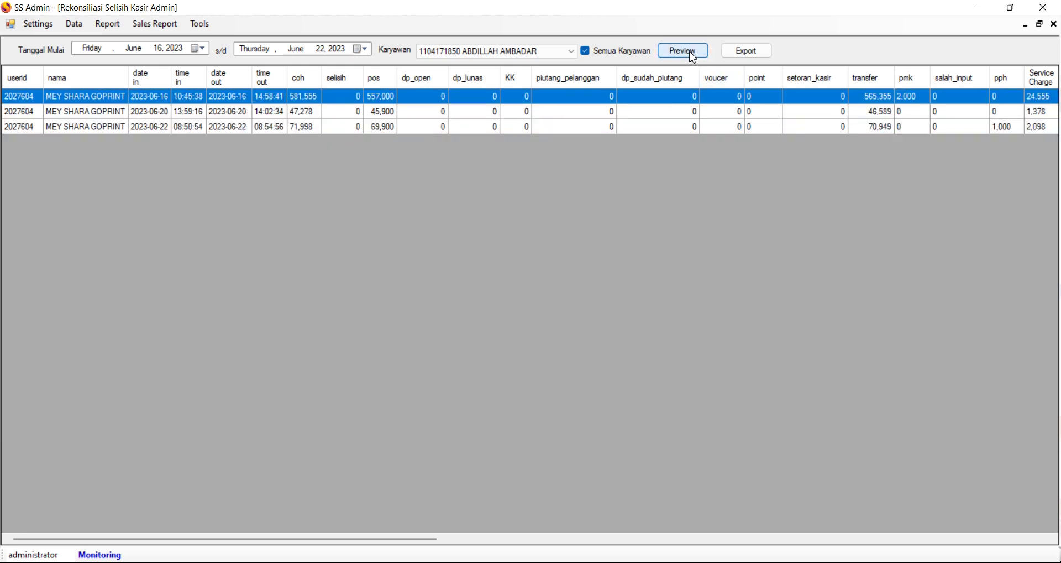
left_click(281, 131)
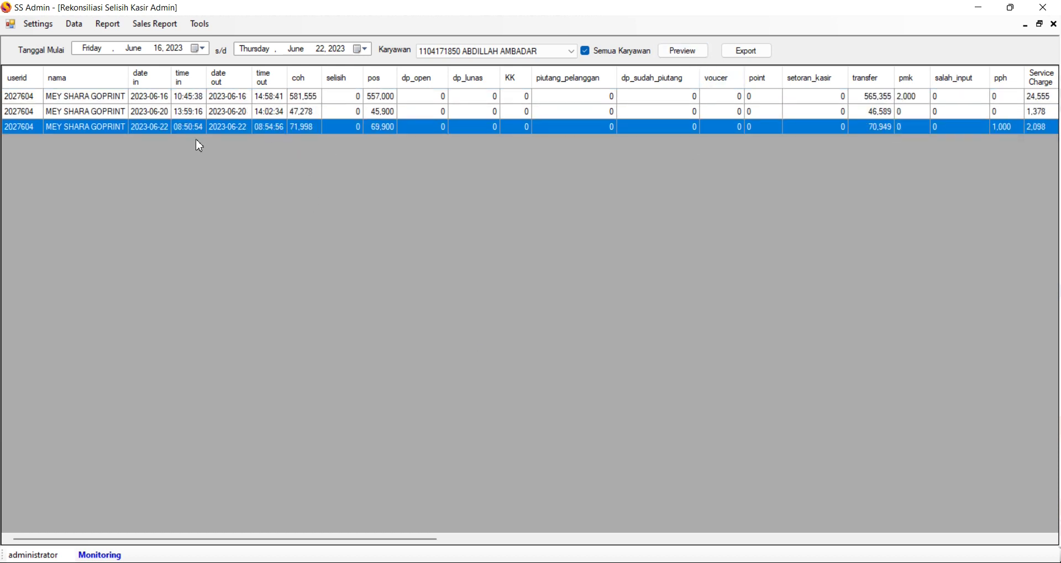
double_click(208, 131)
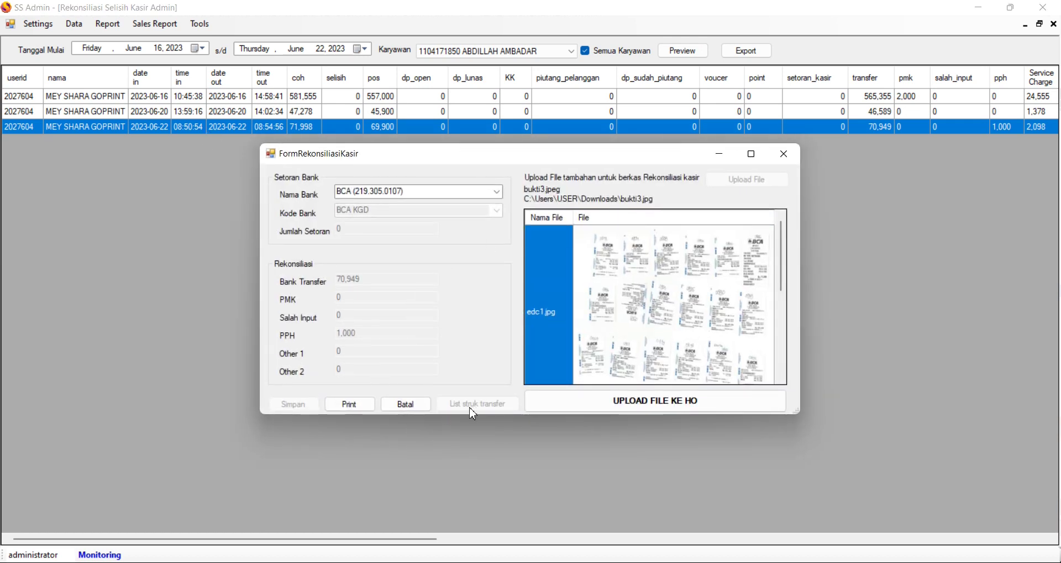
left_click_drag(782, 246, 798, 220)
left_click(355, 404)
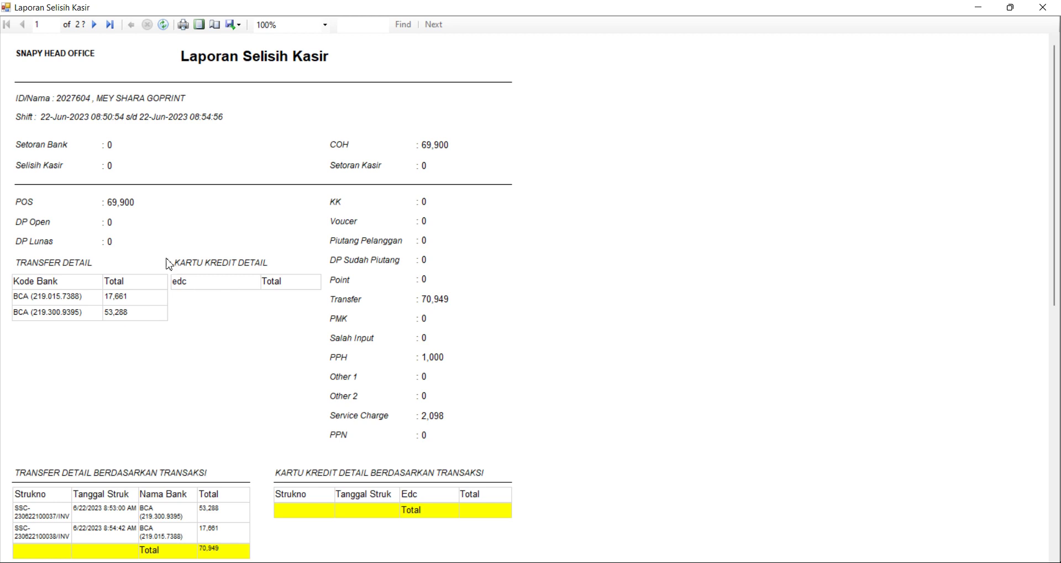
left_click(184, 25)
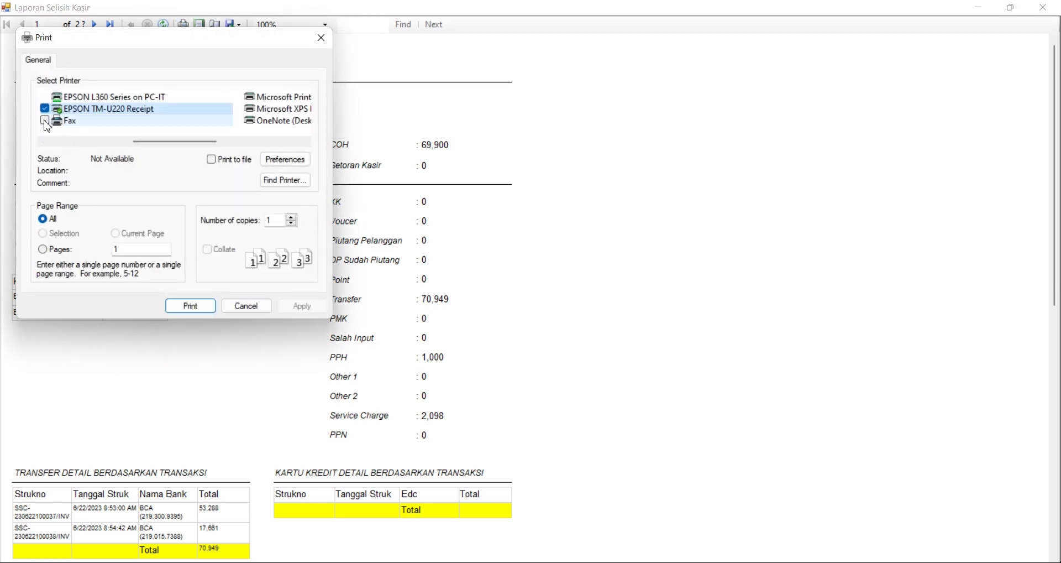
left_click_drag(170, 142, 260, 143)
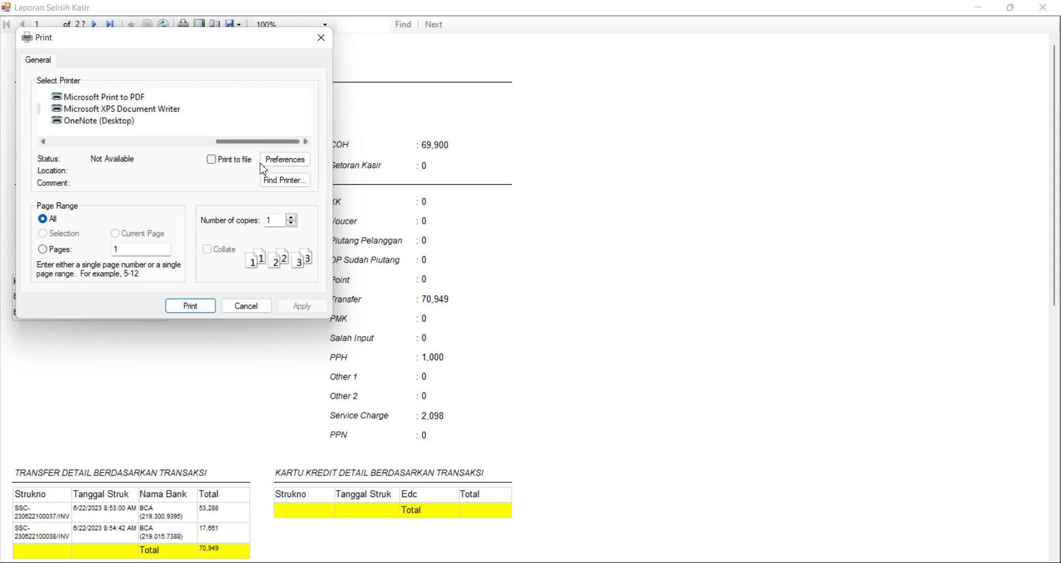
left_click(113, 99)
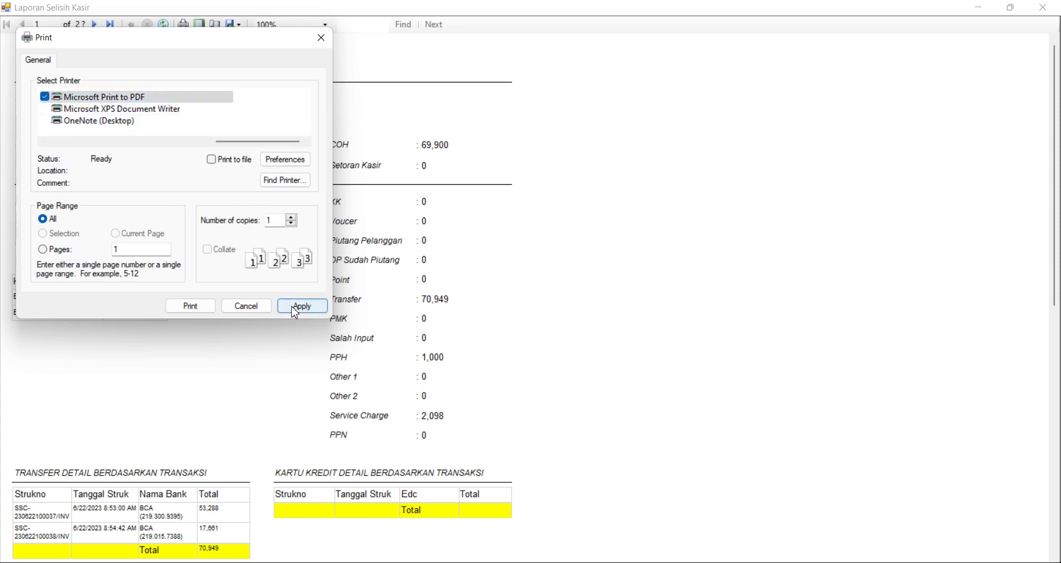
left_click(245, 308)
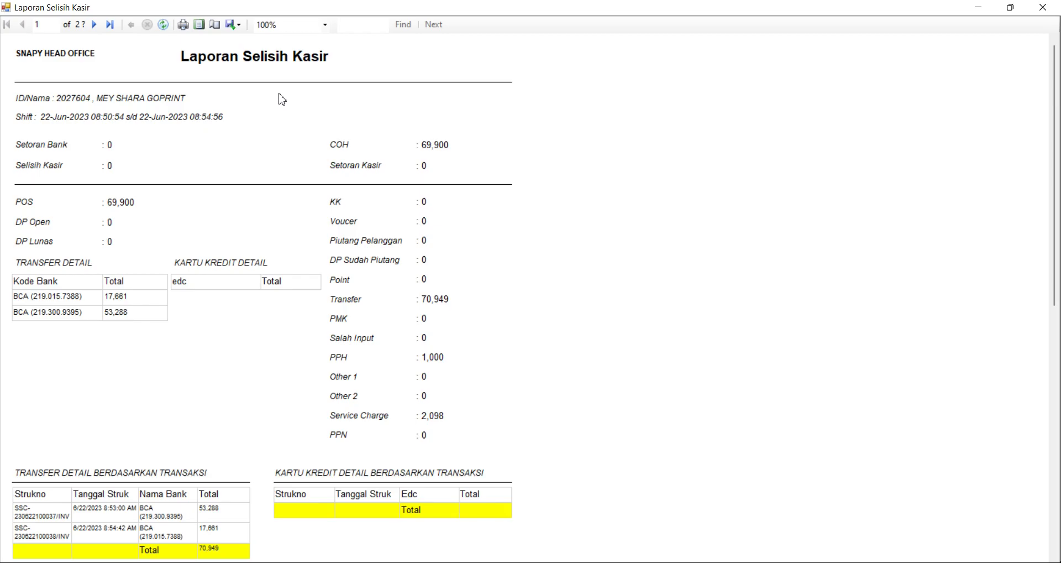
Choose the report's paper size in the page setup and show the report in print layout
left_click(214, 24)
left_click(581, 245)
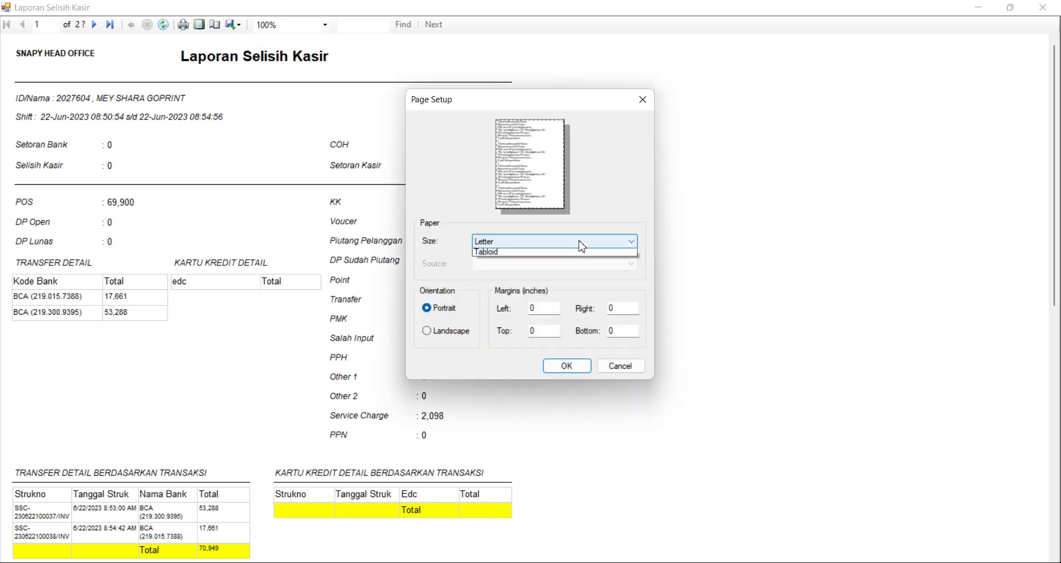
left_click(550, 266)
left_click(566, 365)
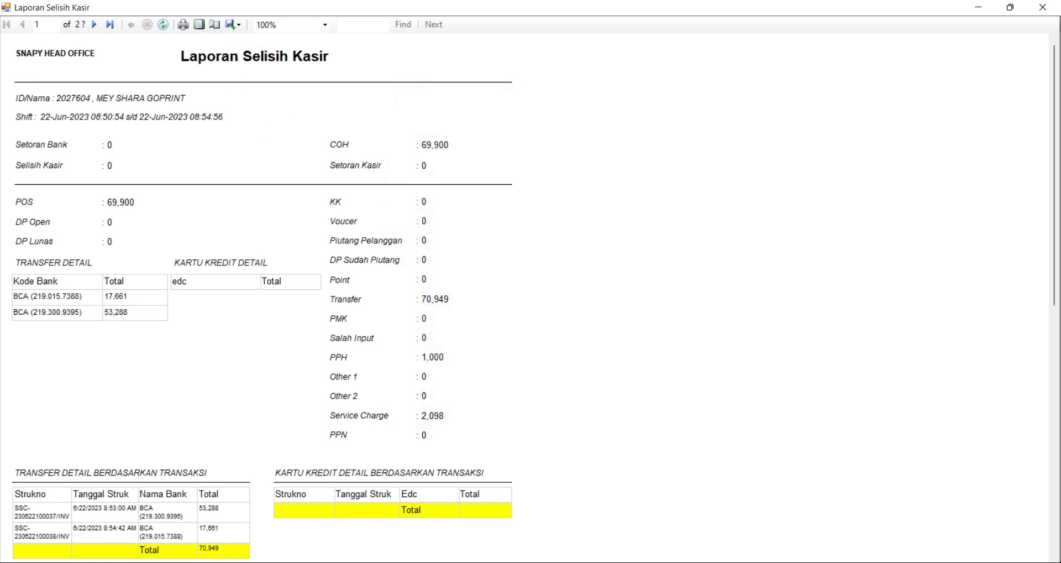
left_click(199, 23)
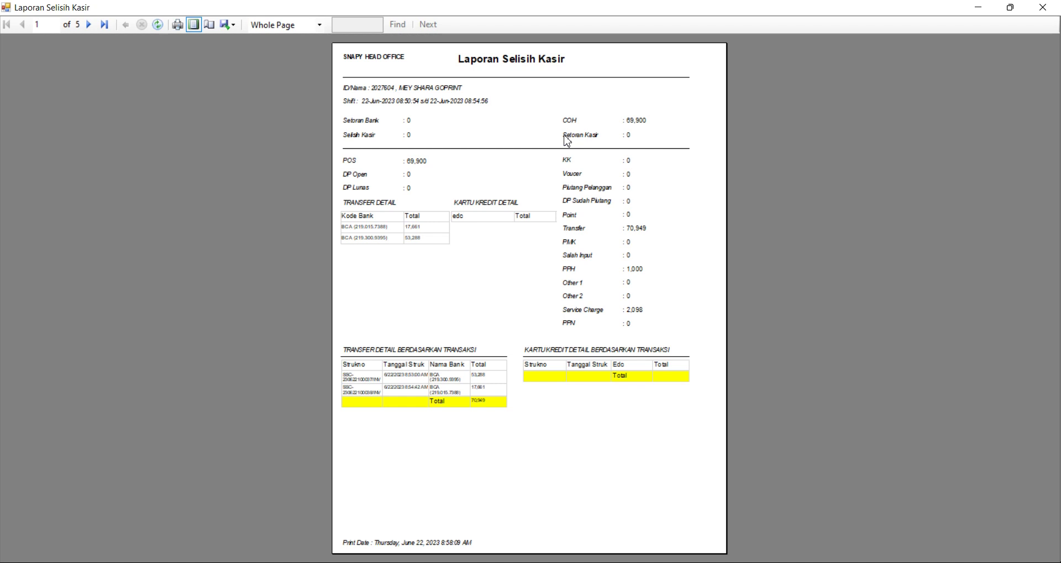
Page through the Laporan Selisih Kasir report to examine the receipt details, transfer proofs and attached files
left_click(91, 24)
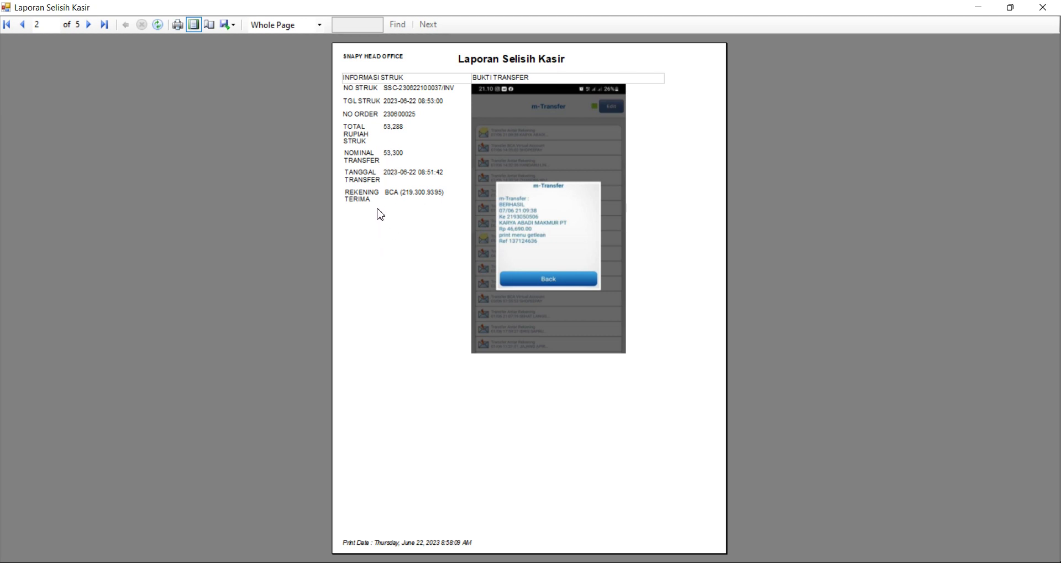
left_click(90, 25)
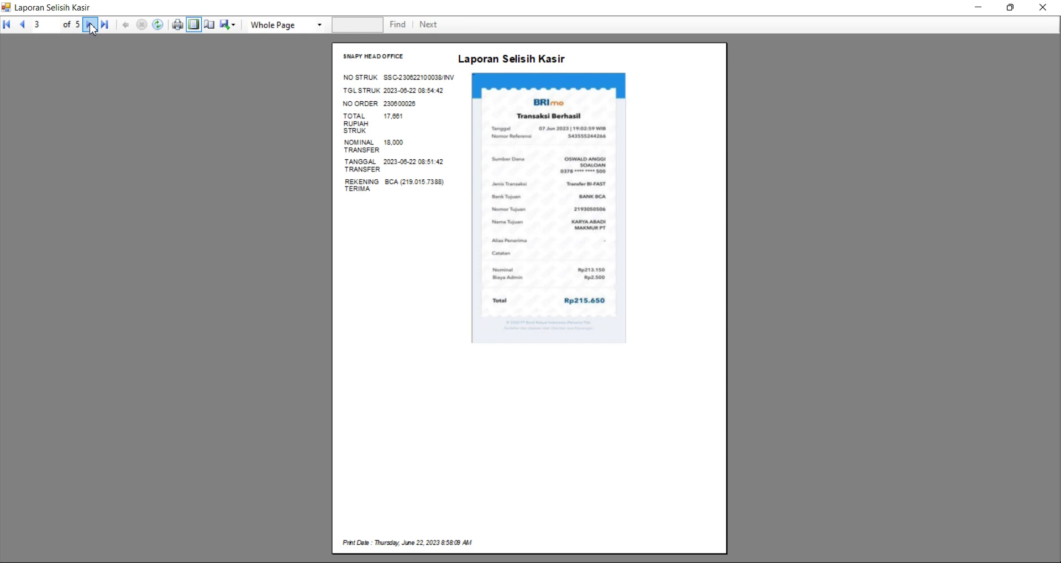
left_click(89, 25)
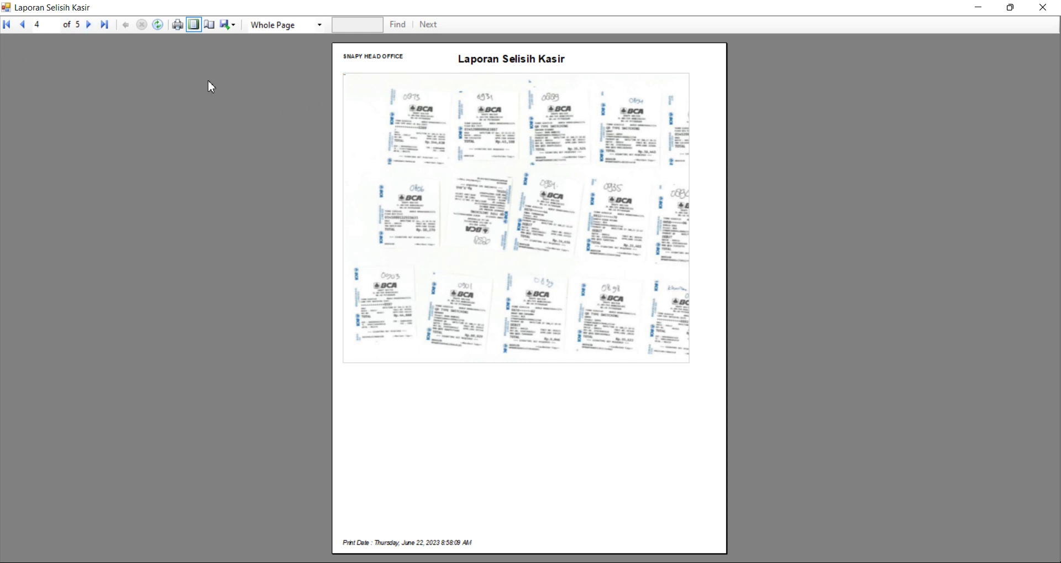
left_click(89, 25)
left_click(25, 25)
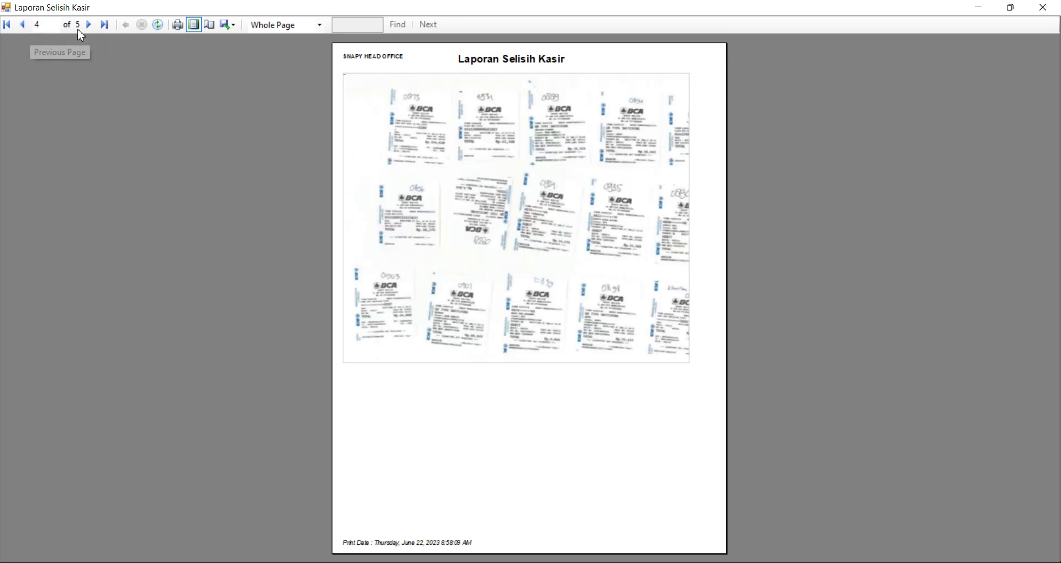
left_click(89, 25)
left_click(24, 26)
left_click(88, 25)
left_click(23, 25)
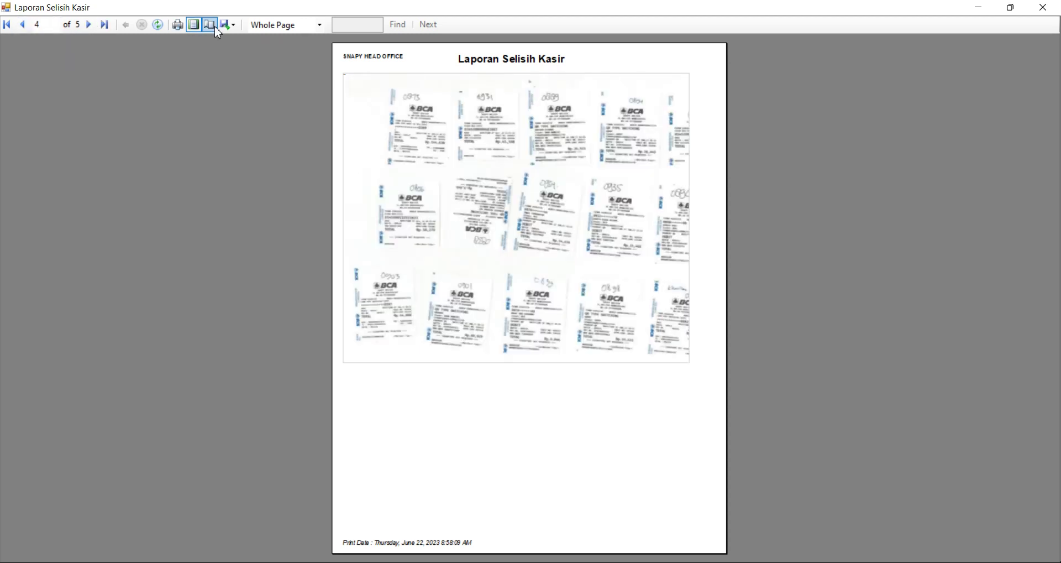
Export the report to Downloads as the PDF ReportSelisihKasirByKasir_test and close the report
left_click(228, 24)
left_click(246, 59)
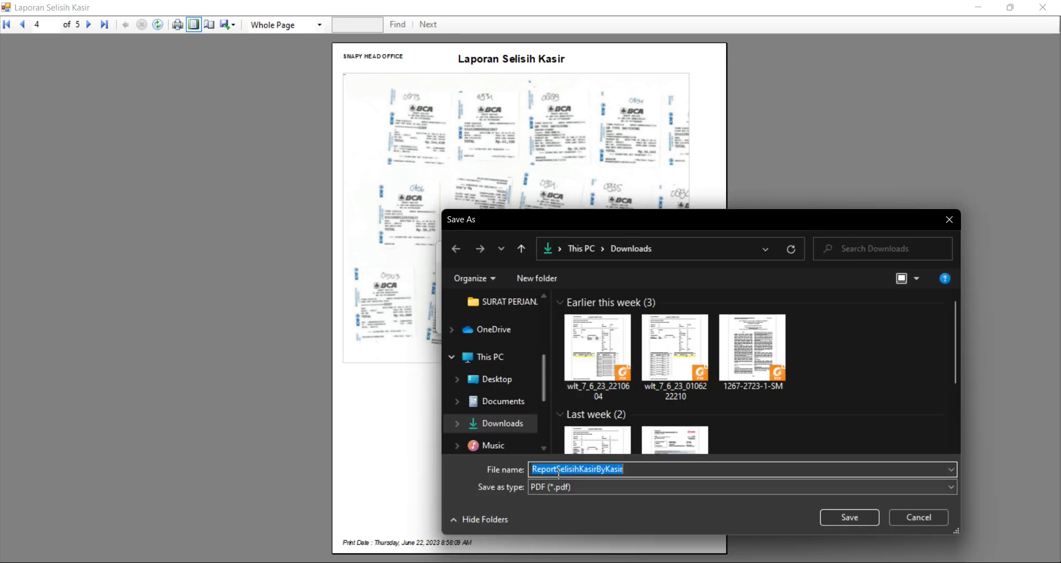
left_click(647, 474)
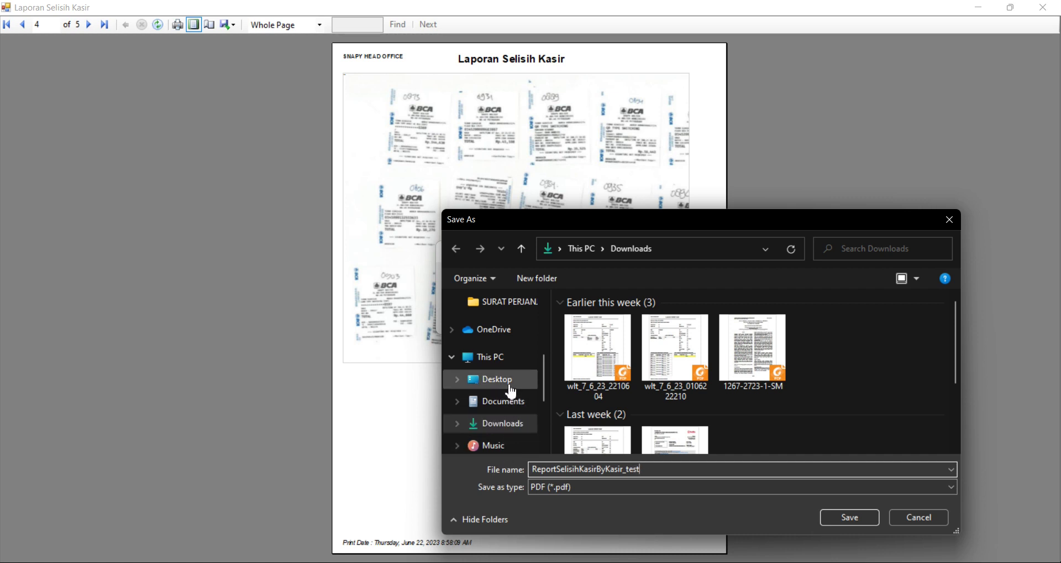
left_click(850, 517)
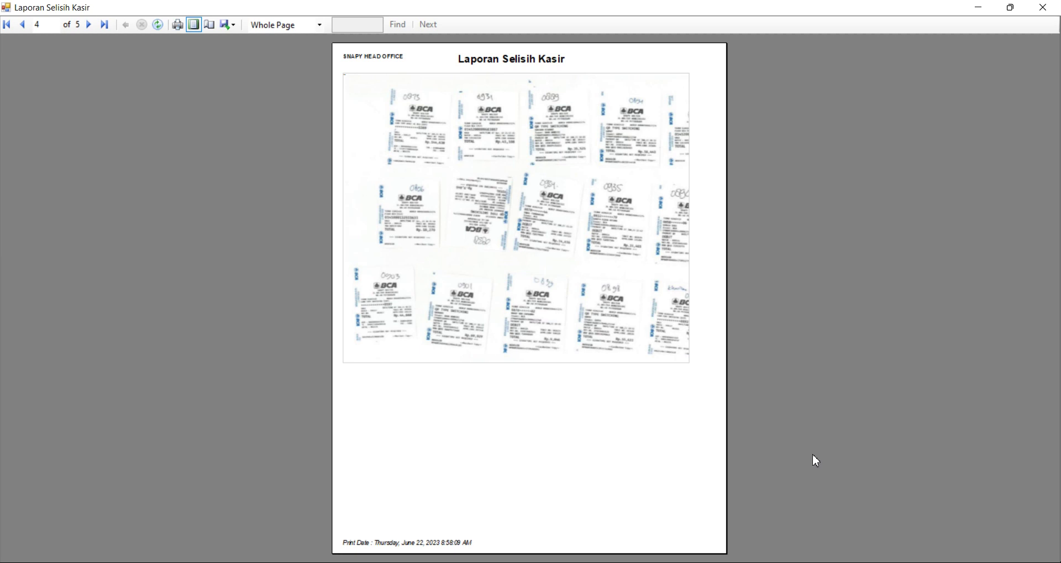
left_click(1049, 10)
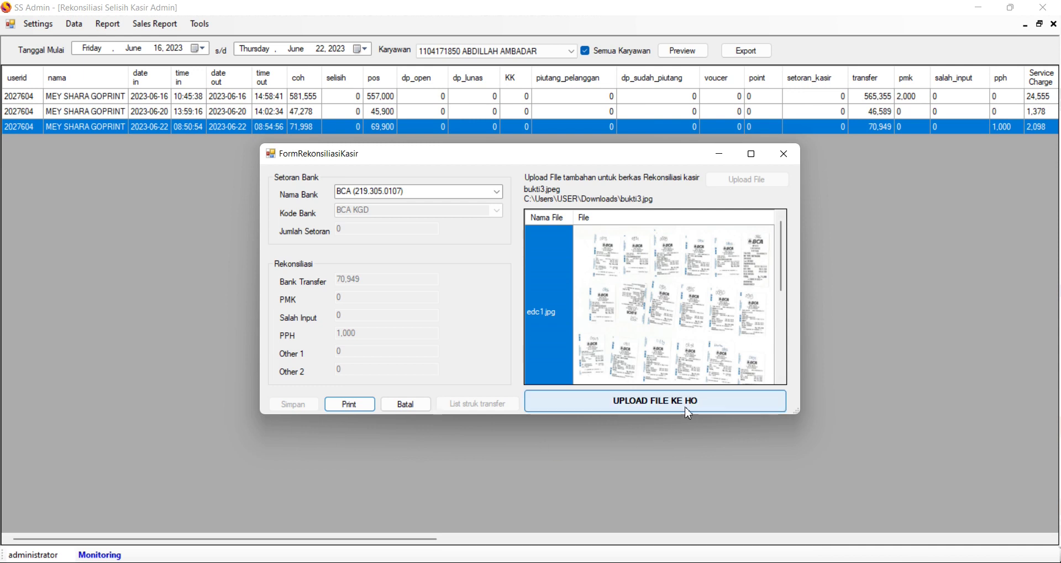
Upload the ReportSelisihKasirByKasir_test PDF from Downloads to HO and reopen the June 22 session's reconciliation form
left_click(680, 406)
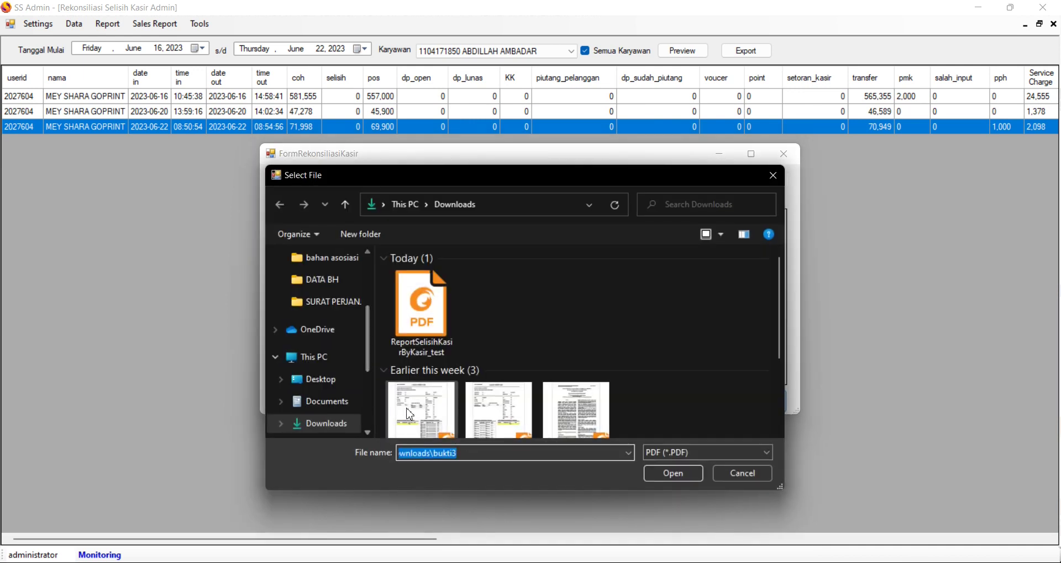
left_click(422, 312)
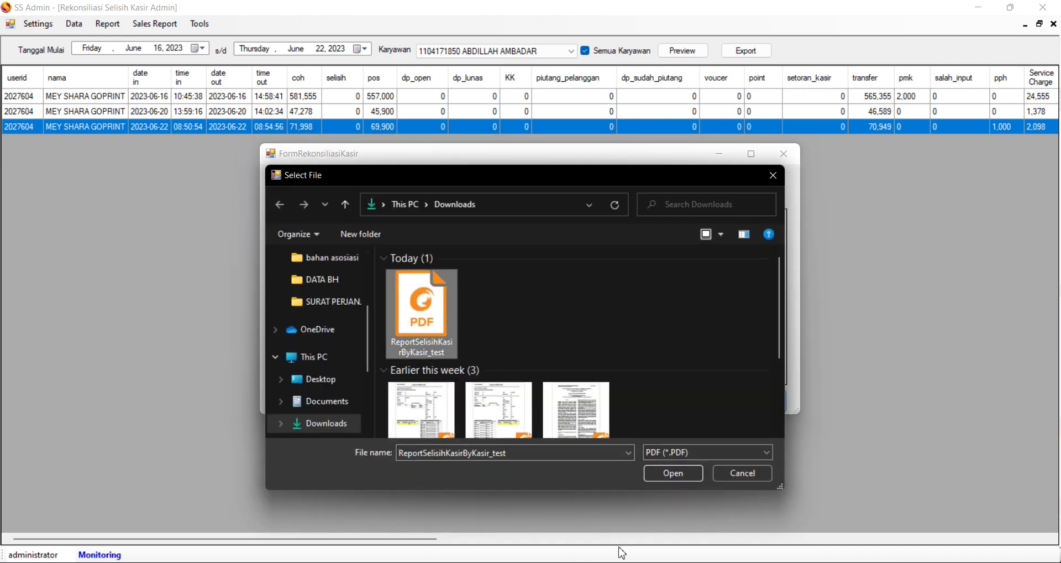
left_click(682, 475)
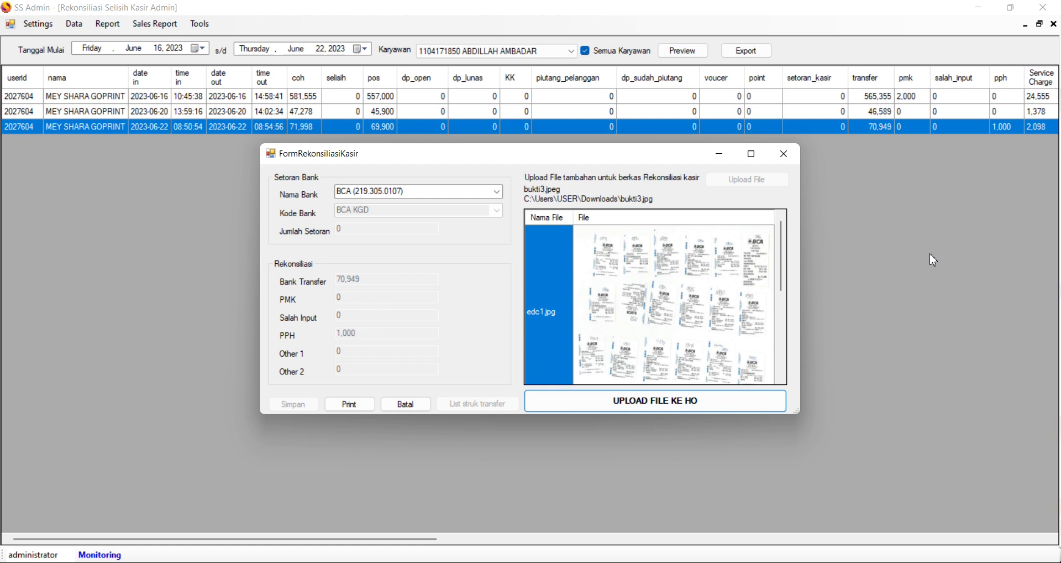
left_click(786, 161)
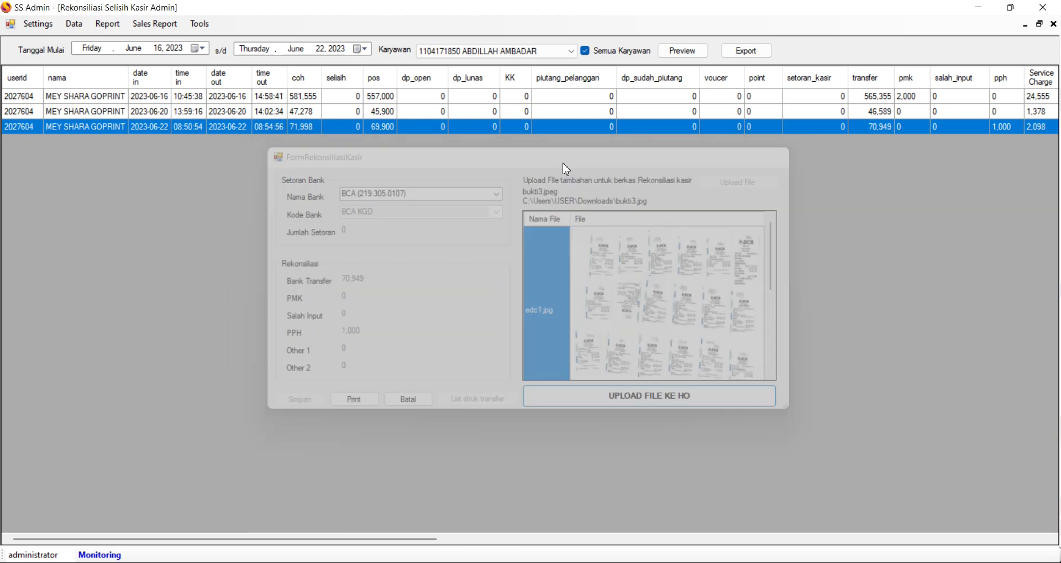
double_click(236, 124)
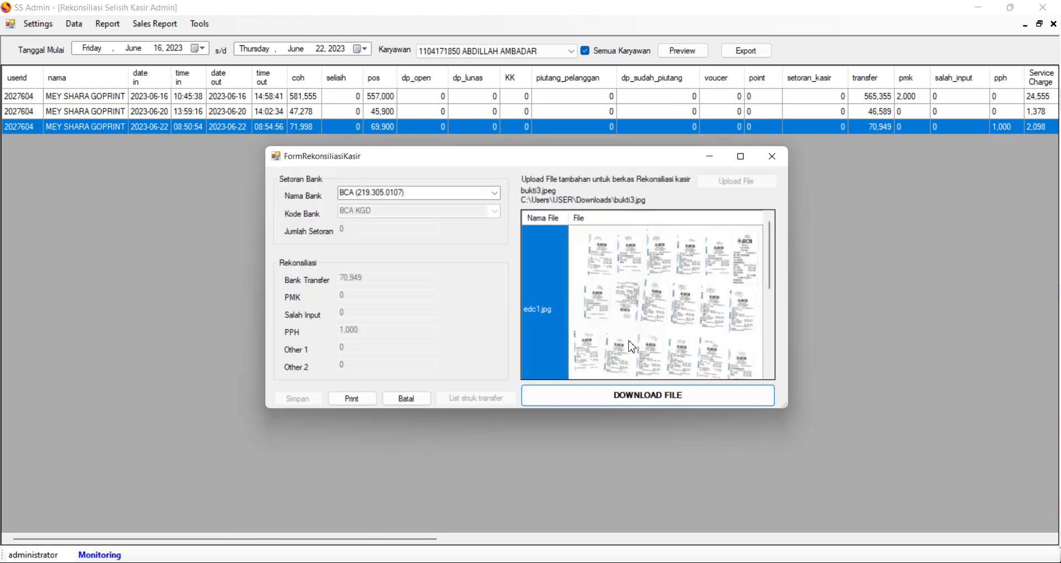